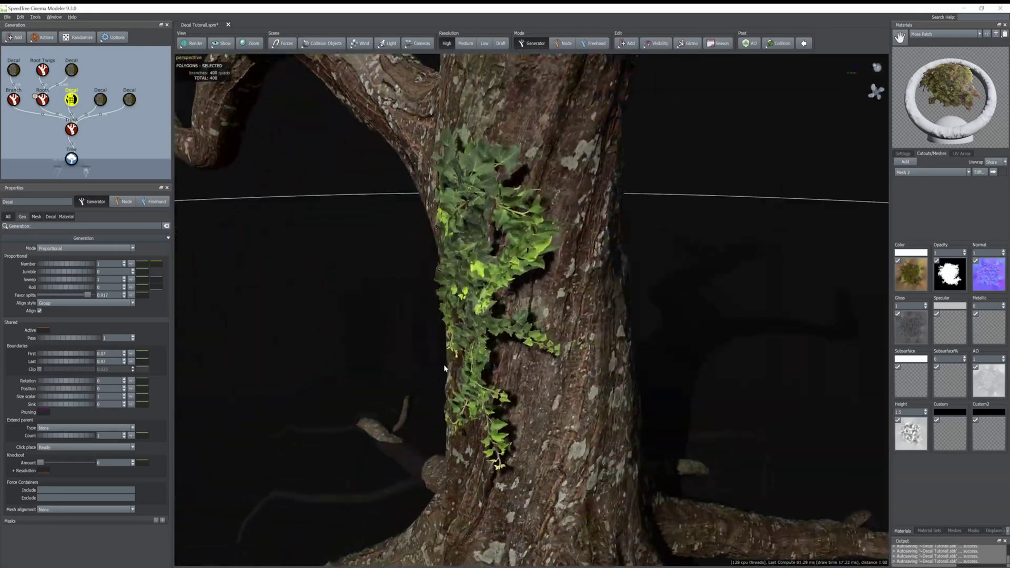
pyautogui.click(38, 218)
pyautogui.moveTo(58, 341); pyautogui.dragTo(49, 345)
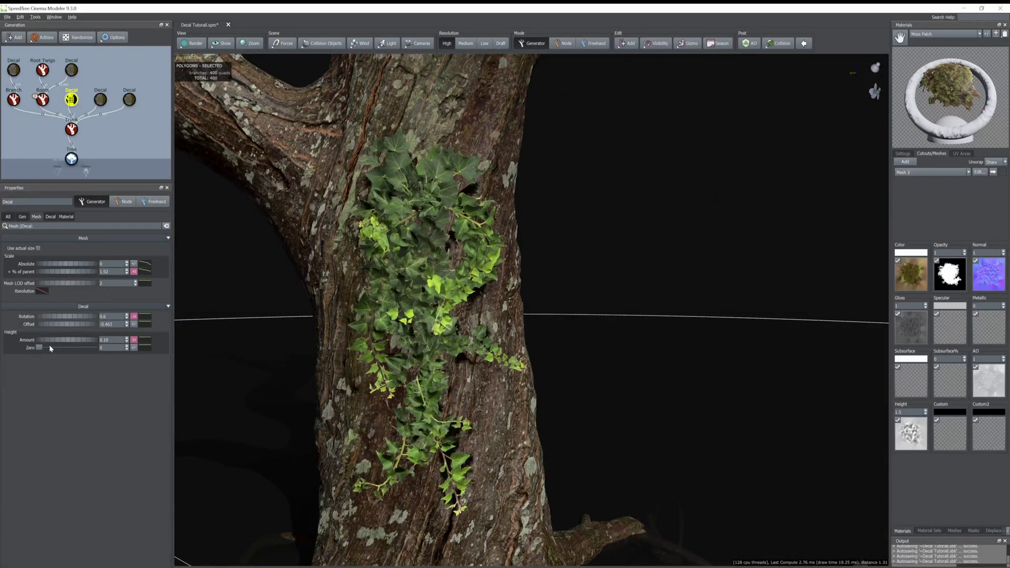
pyautogui.moveTo(226, 345)
pyautogui.mouseDown()
pyautogui.moveTo(326, 361)
pyautogui.moveTo(602, 345)
pyautogui.moveTo(526, 355)
pyautogui.moveTo(580, 335)
pyautogui.mouseUp()
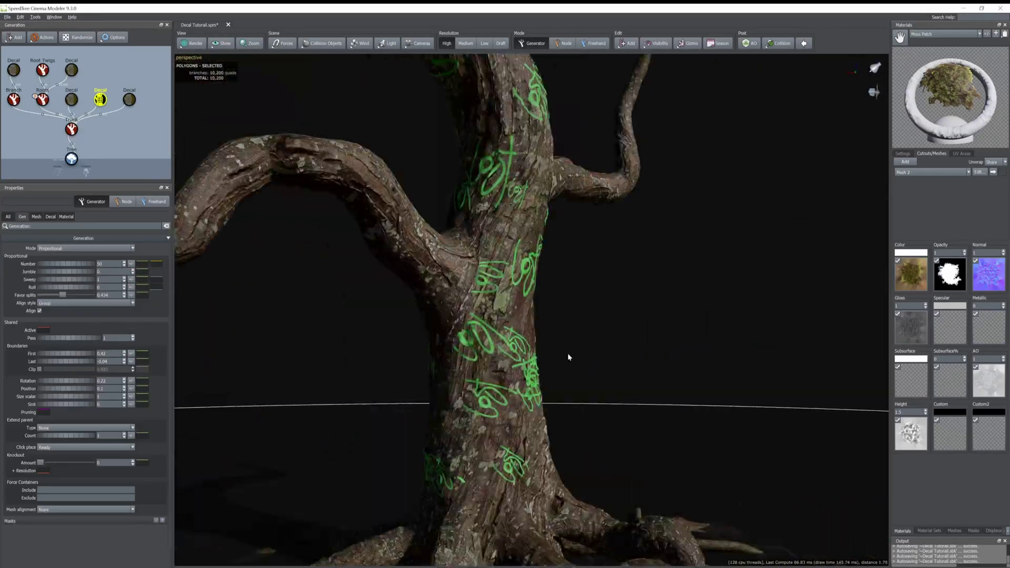
pyautogui.moveTo(568, 353)
pyautogui.mouseDown()
pyautogui.moveTo(536, 392)
pyautogui.moveTo(563, 355)
pyautogui.mouseUp()
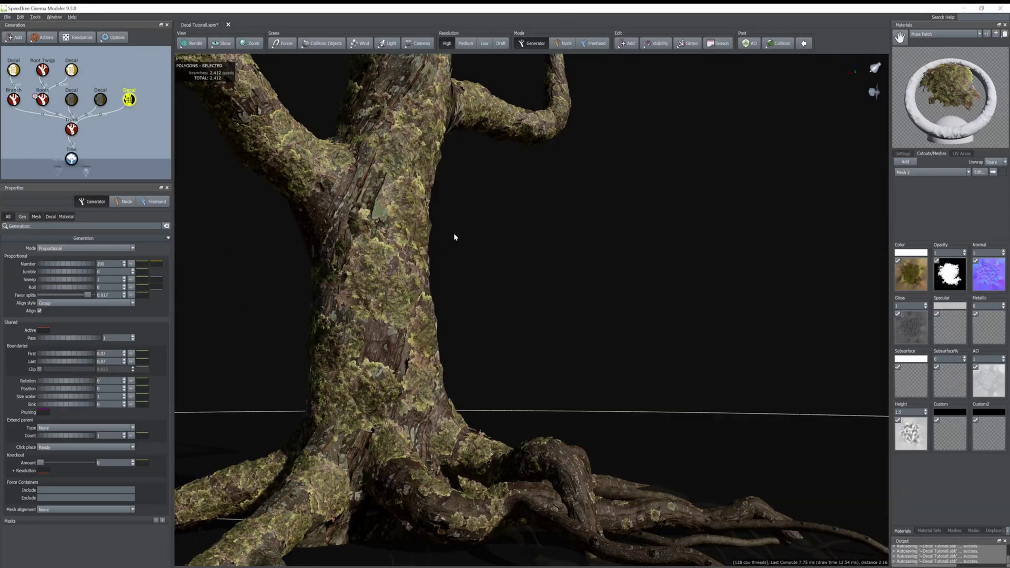
pyautogui.moveTo(453, 234); pyautogui.dragTo(140, 156)
pyautogui.click(37, 217)
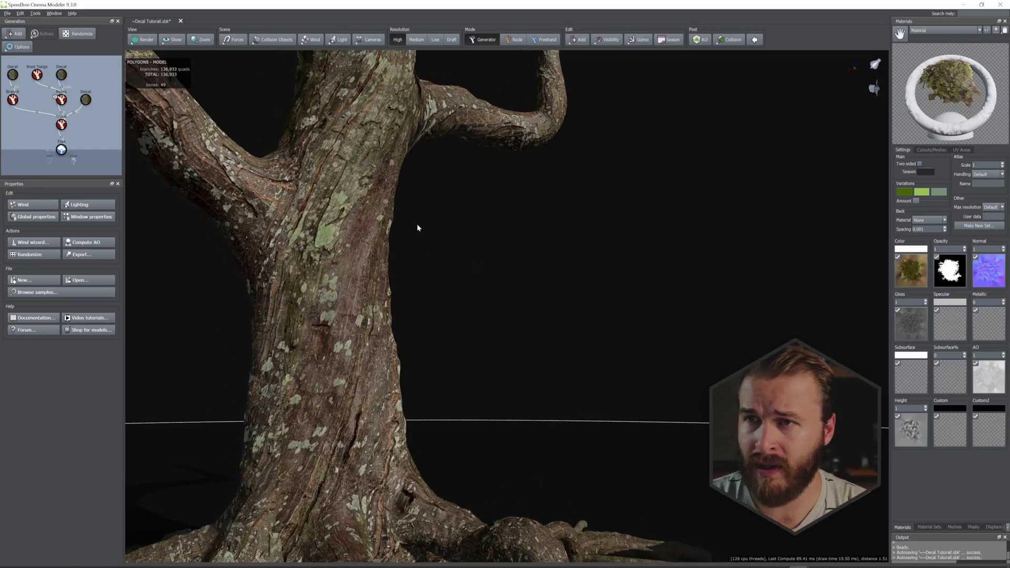
# - Add a Decal decoration generator to the tree trunk
pyautogui.moveTo(406, 294); pyautogui.dragTo(414, 266)
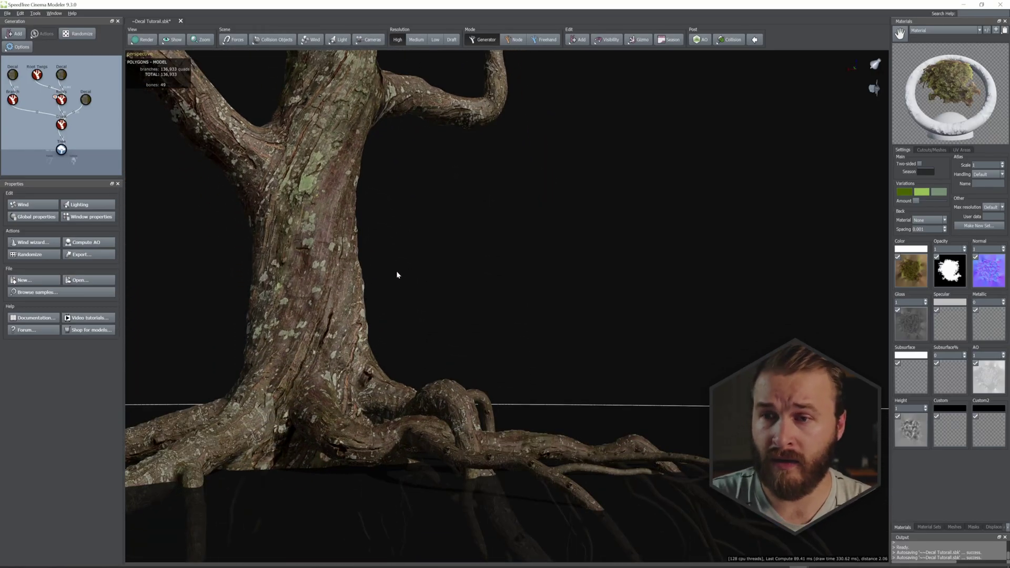
pyautogui.scroll(3, 397, 276)
pyautogui.moveTo(397, 276); pyautogui.dragTo(395, 279, button='middle')
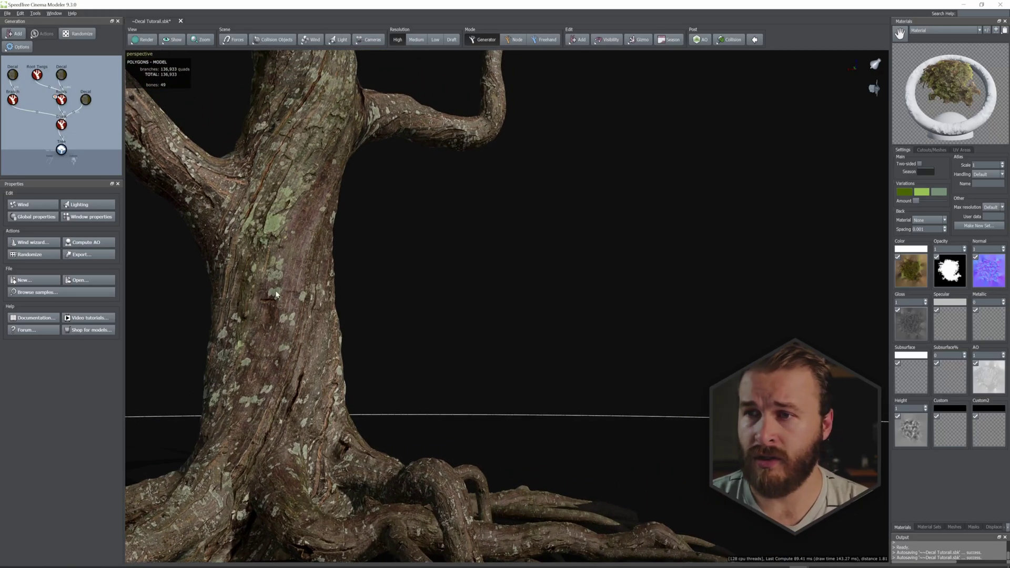
pyautogui.click(293, 236)
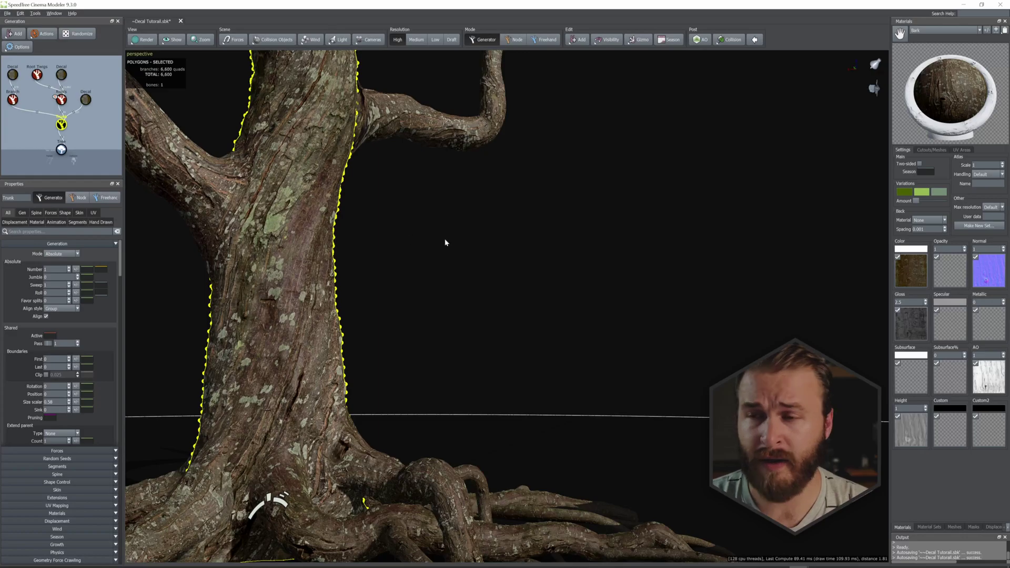
pyautogui.rightClick(416, 258)
pyautogui.moveTo(442, 266)
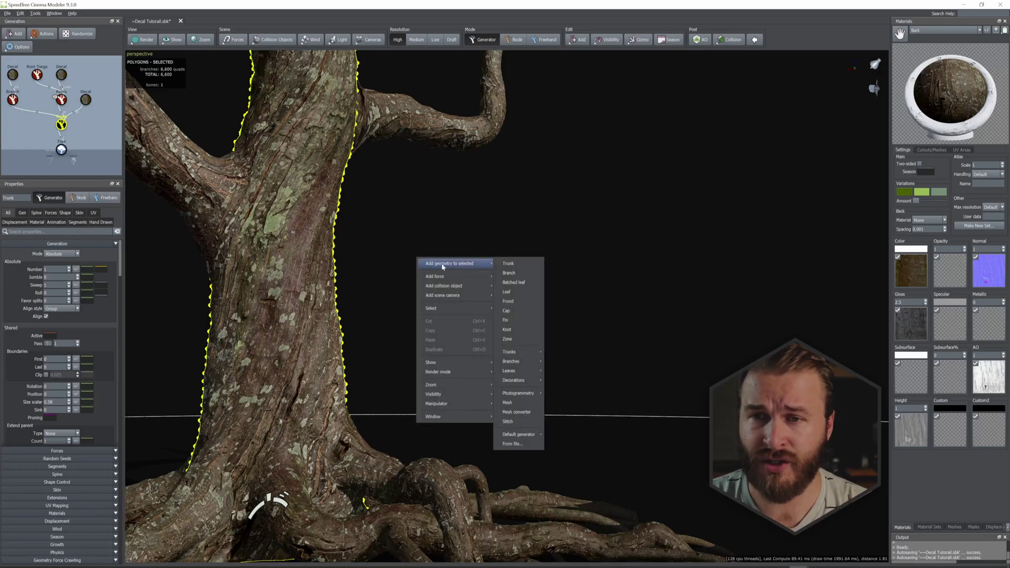
pyautogui.moveTo(531, 383)
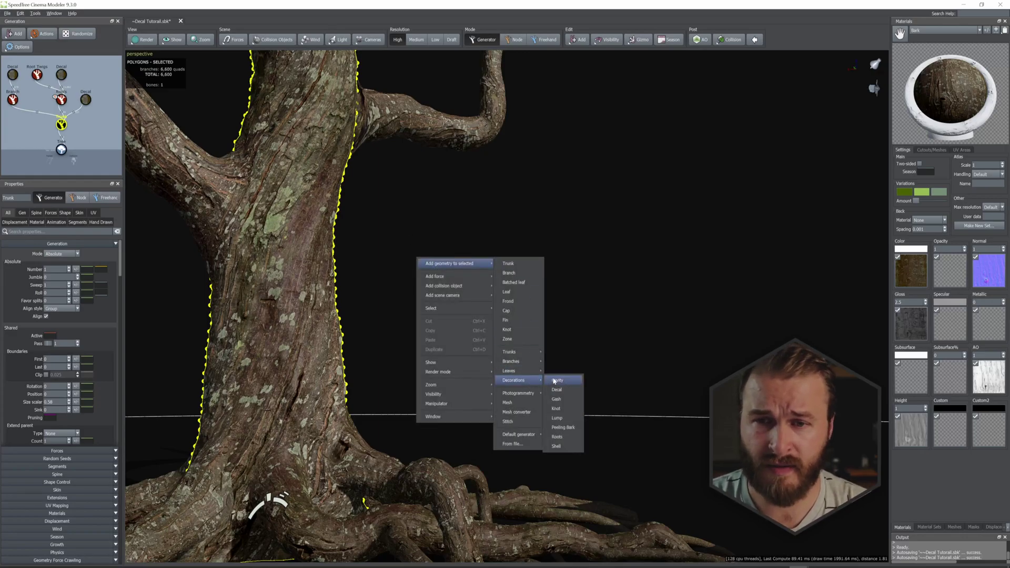
pyautogui.click(561, 391)
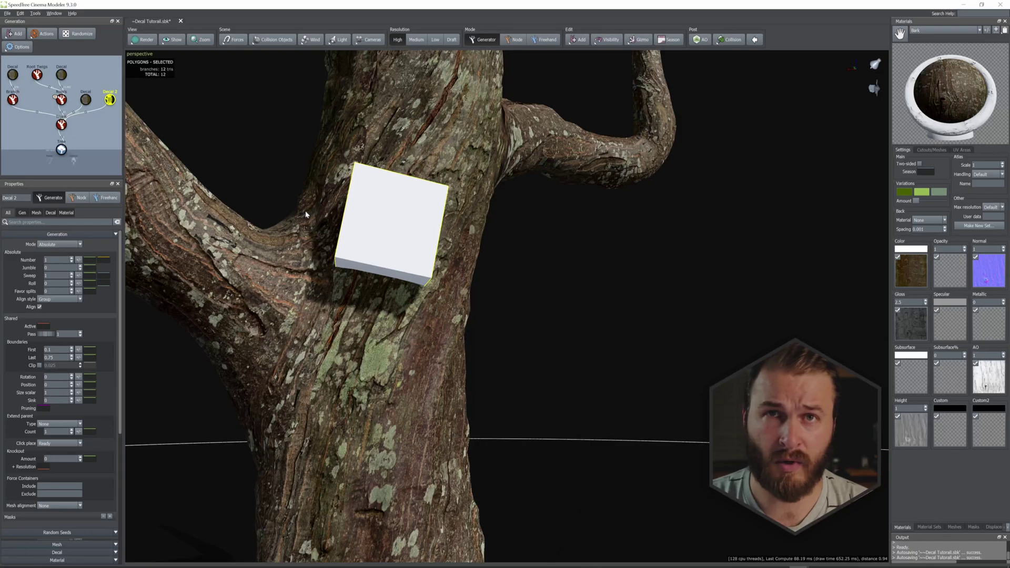
# - Add a new material to the materials list and name it Moss
pyautogui.scroll(-4, 397, 243)
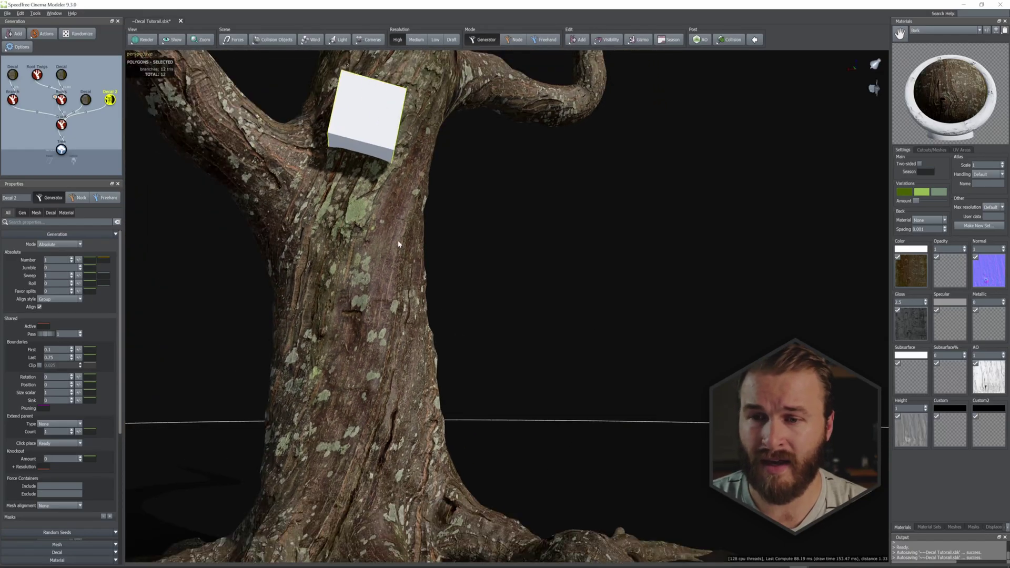
pyautogui.scroll(4, 453, 255)
pyautogui.scroll(-3, 452, 255)
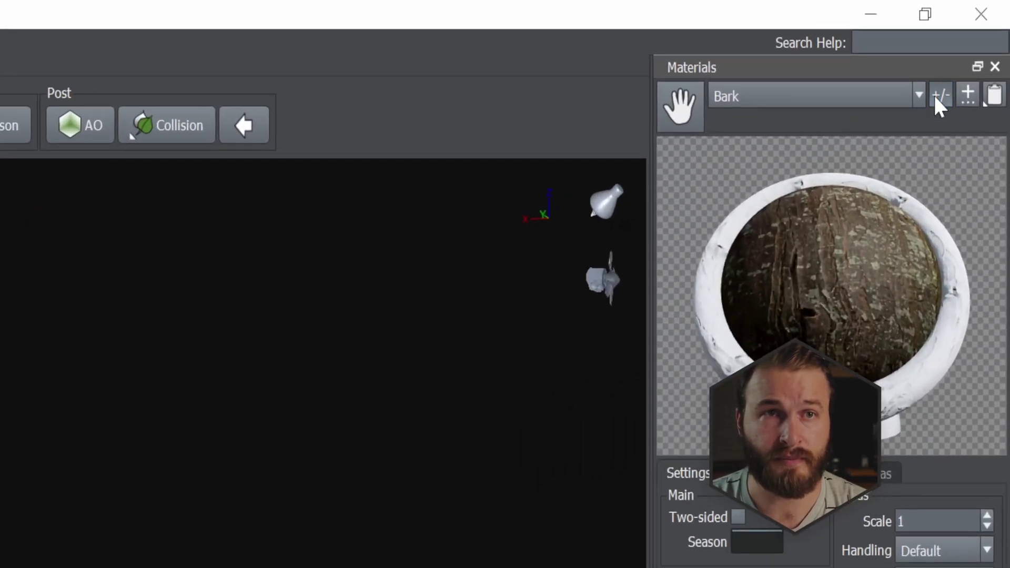
pyautogui.click(940, 96)
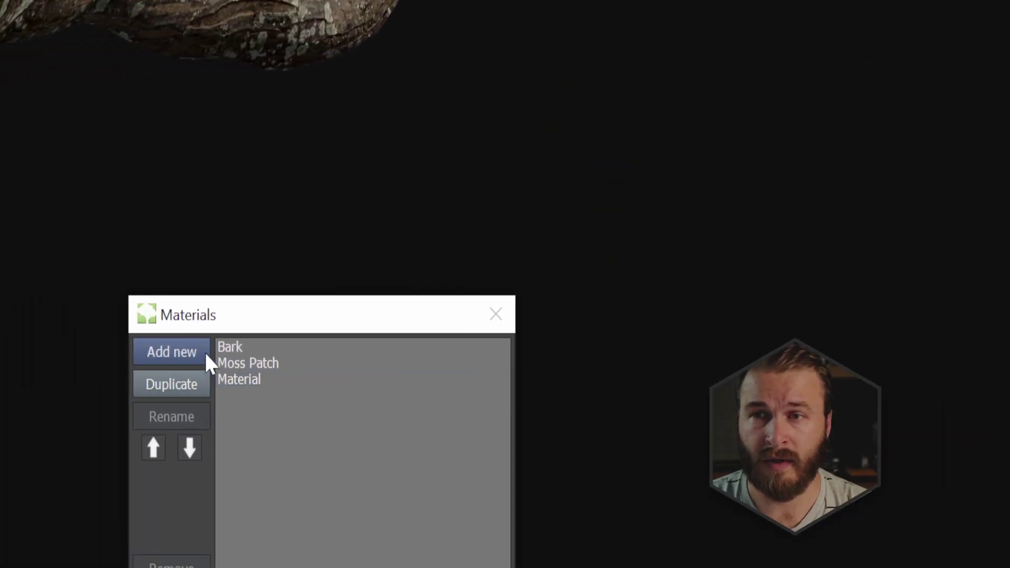
pyautogui.click(205, 354)
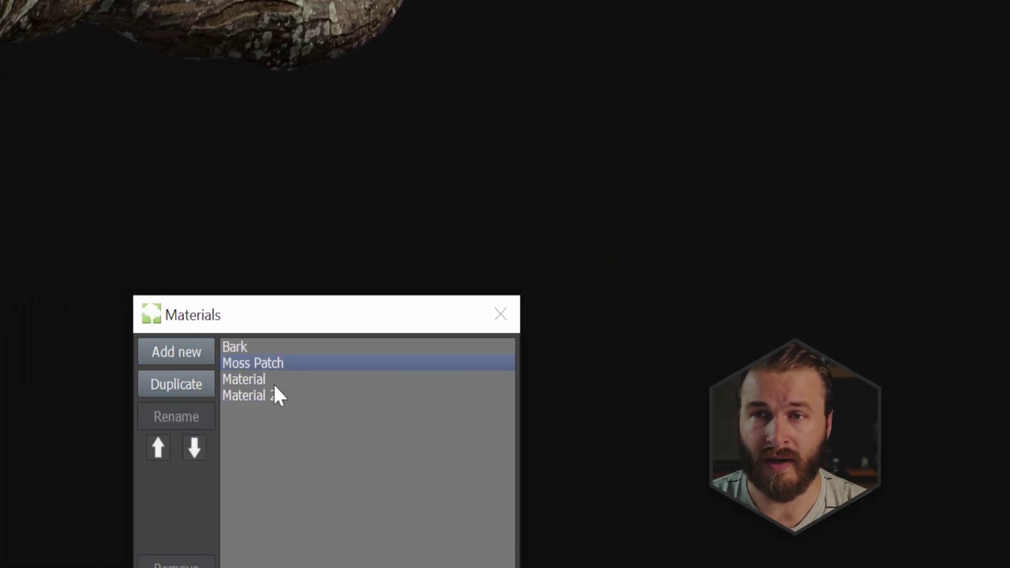
pyautogui.click(273, 394)
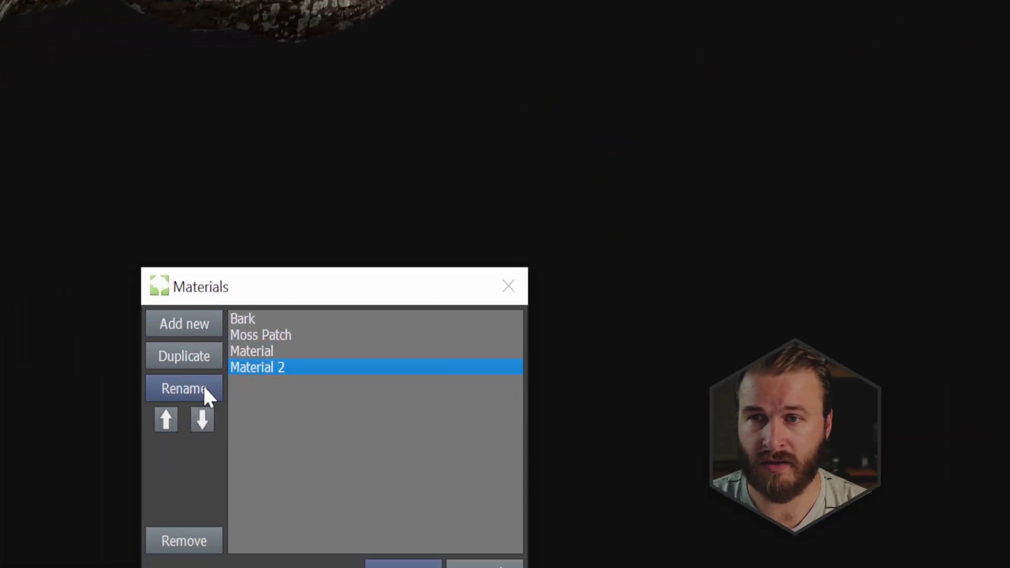
pyautogui.click(194, 387)
pyautogui.write('Mos')
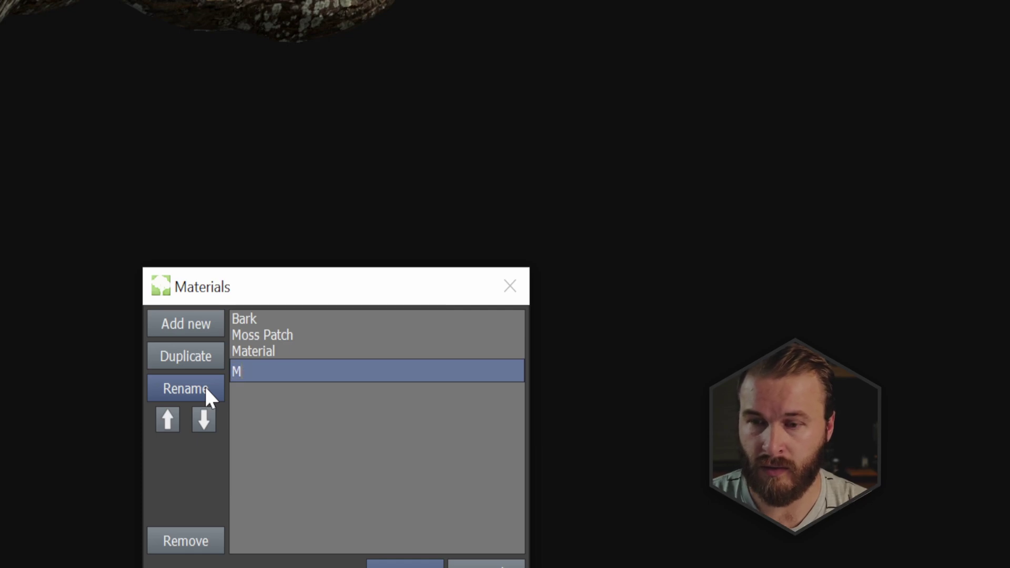
pyautogui.write('s')
pyautogui.press('Return')
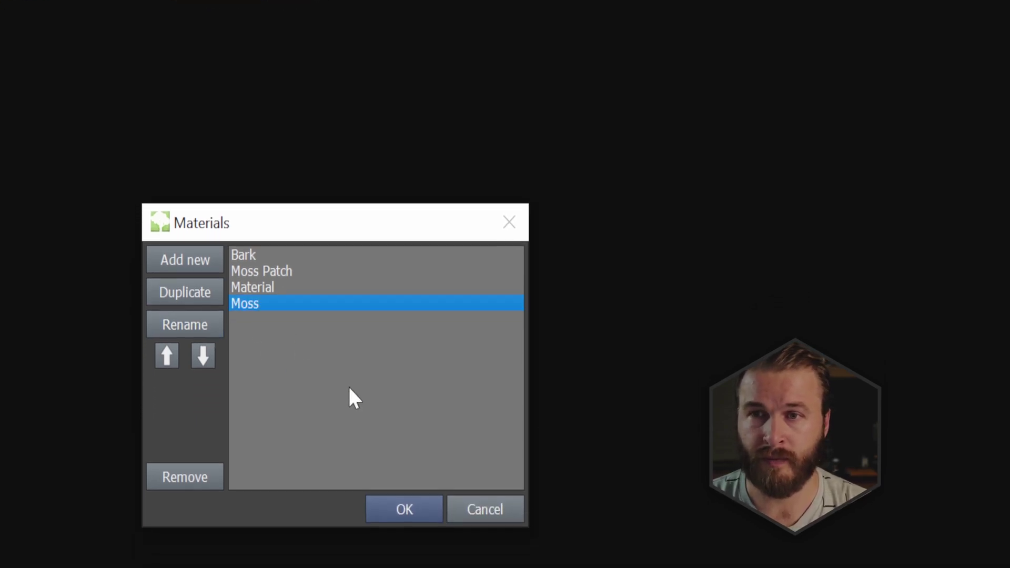
pyautogui.click(406, 564)
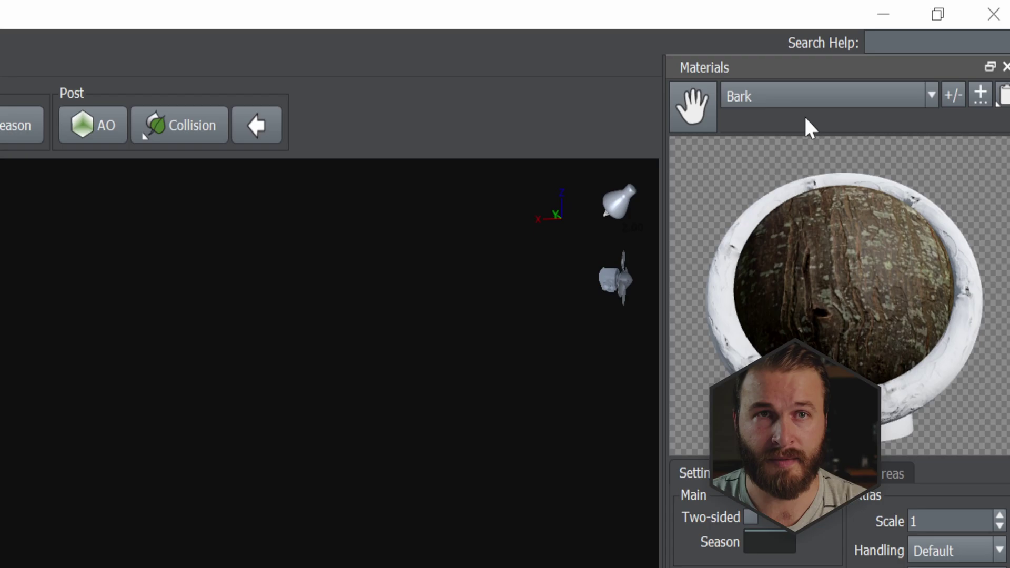
# - Load the 4K albedo image as the Moss material's color map and accept the detected maps for its other slots
pyautogui.click(821, 97)
pyautogui.click(750, 184)
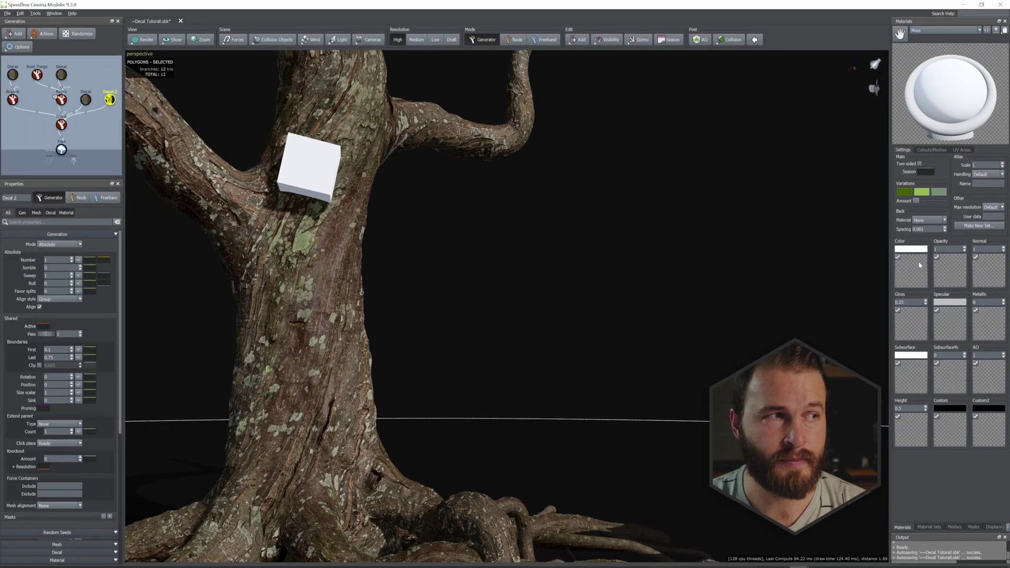
pyautogui.doubleClick(736, 333)
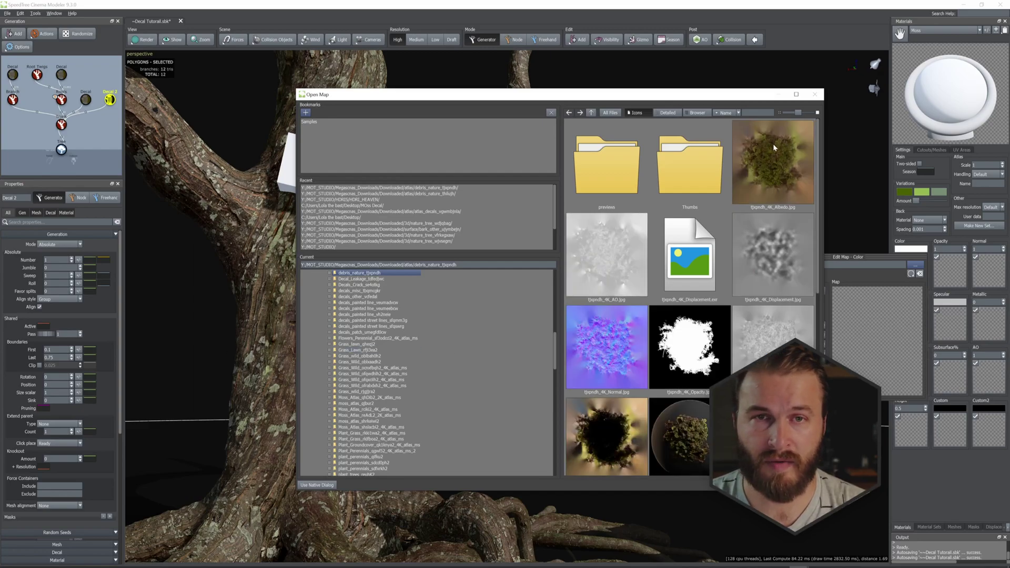
pyautogui.click(780, 176)
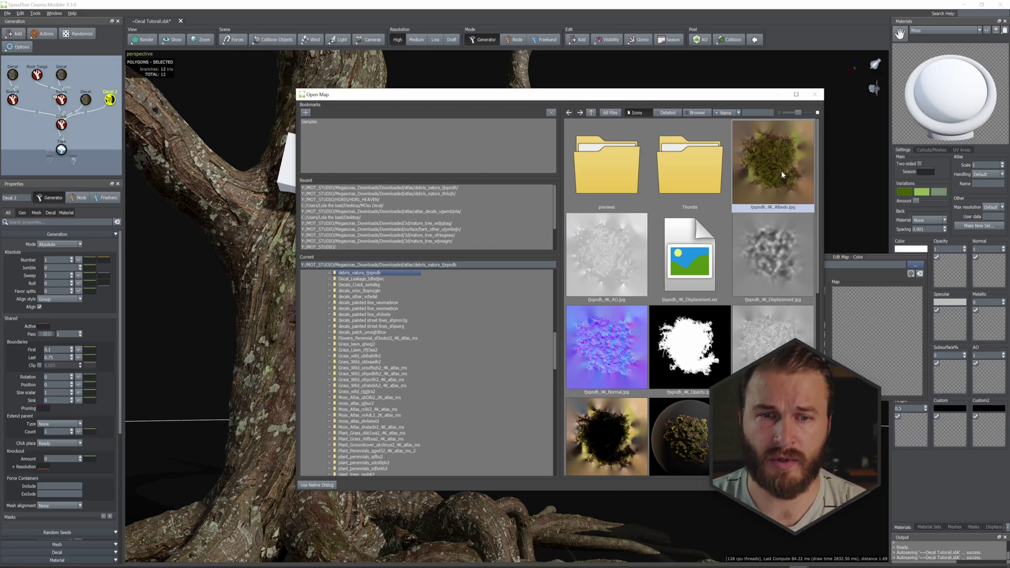
pyautogui.press('Return')
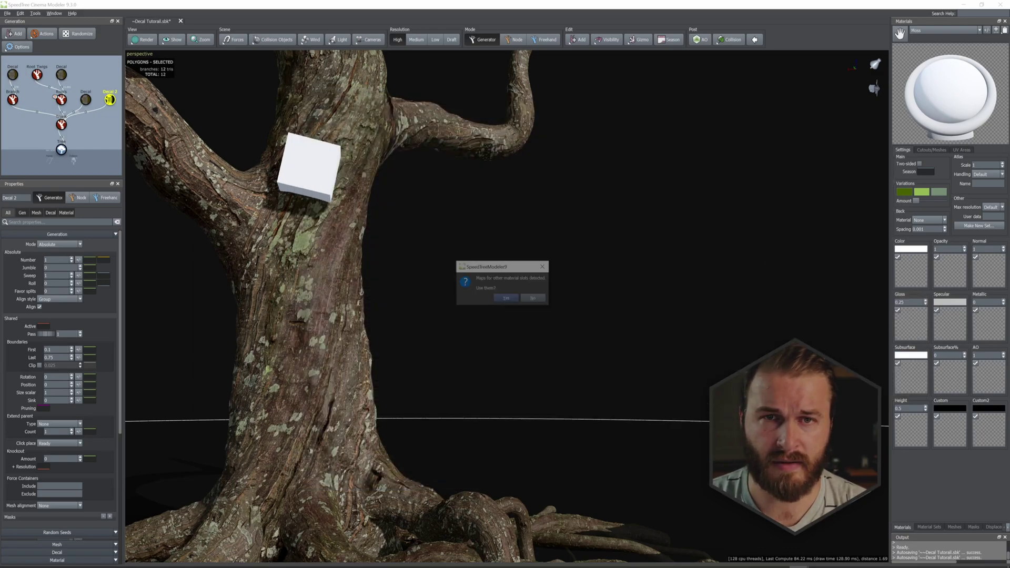
pyautogui.click(507, 299)
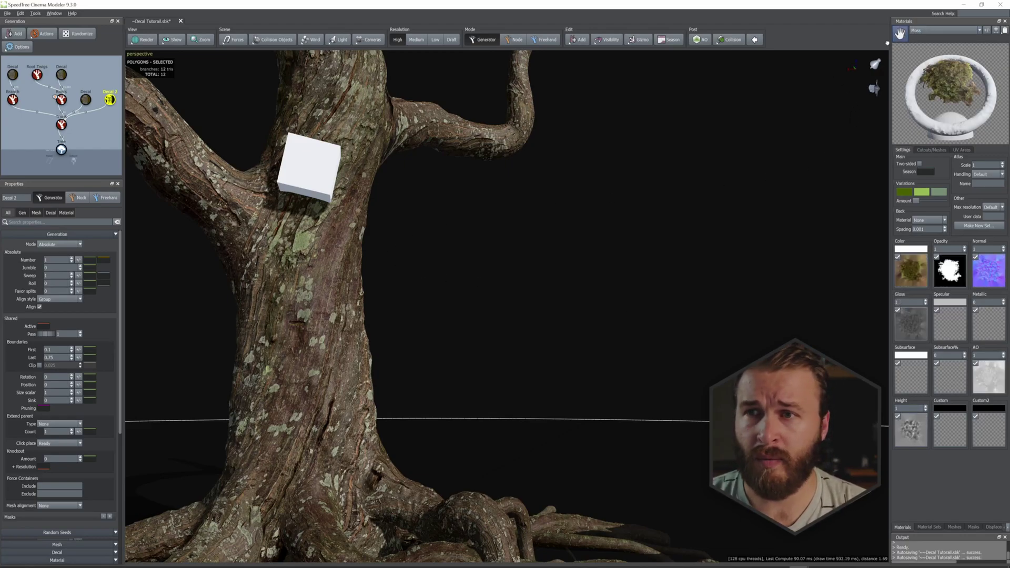
# - Apply the Moss material to the new decal on the trunk
pyautogui.scroll(5, 421, 213)
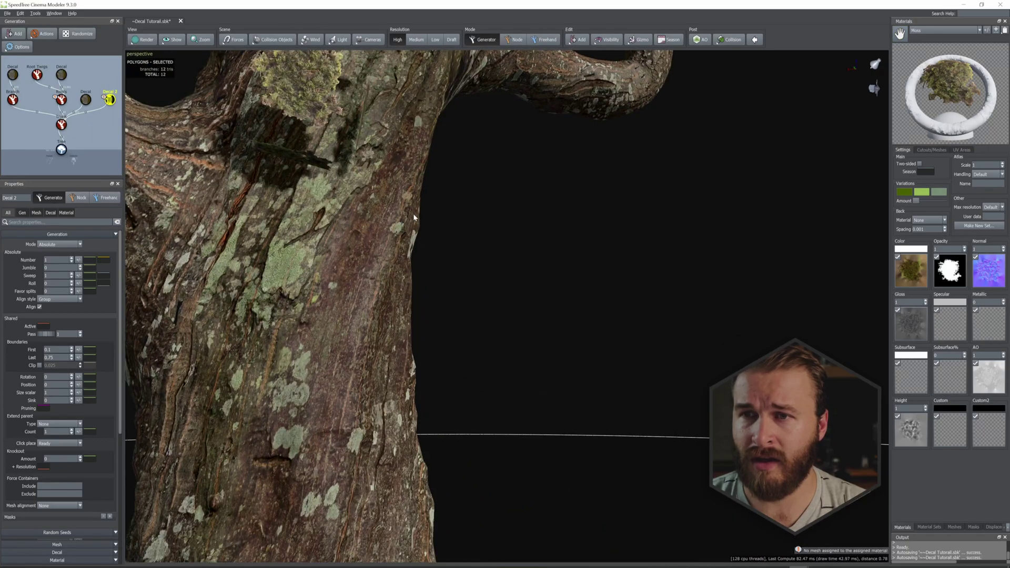
pyautogui.moveTo(415, 218); pyautogui.dragTo(487, 262, button='middle')
pyautogui.moveTo(487, 261); pyautogui.dragTo(456, 252)
pyautogui.scroll(-6, 456, 251)
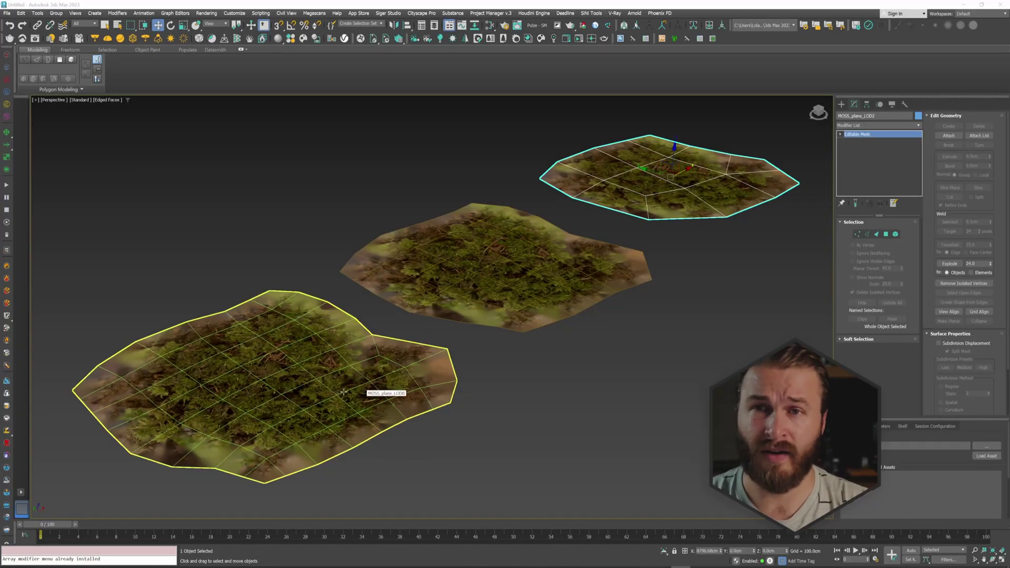
# - Switch to 3ds Max and compare the three moss plane LOD meshes, then expand the default layer in the Scene Explorer
pyautogui.click(343, 392)
pyautogui.click(466, 299)
pyautogui.click(679, 186)
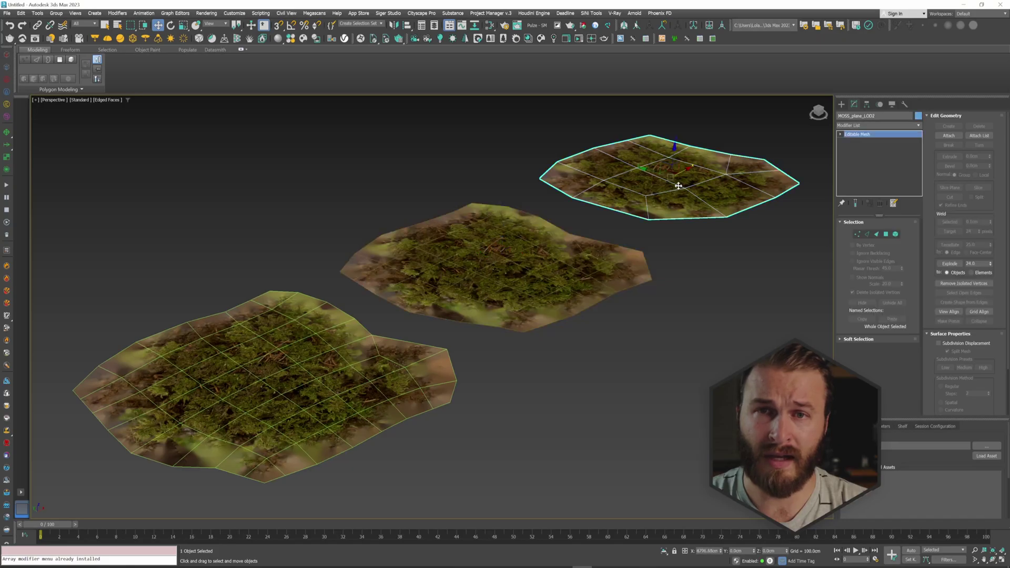
pyautogui.click(526, 257)
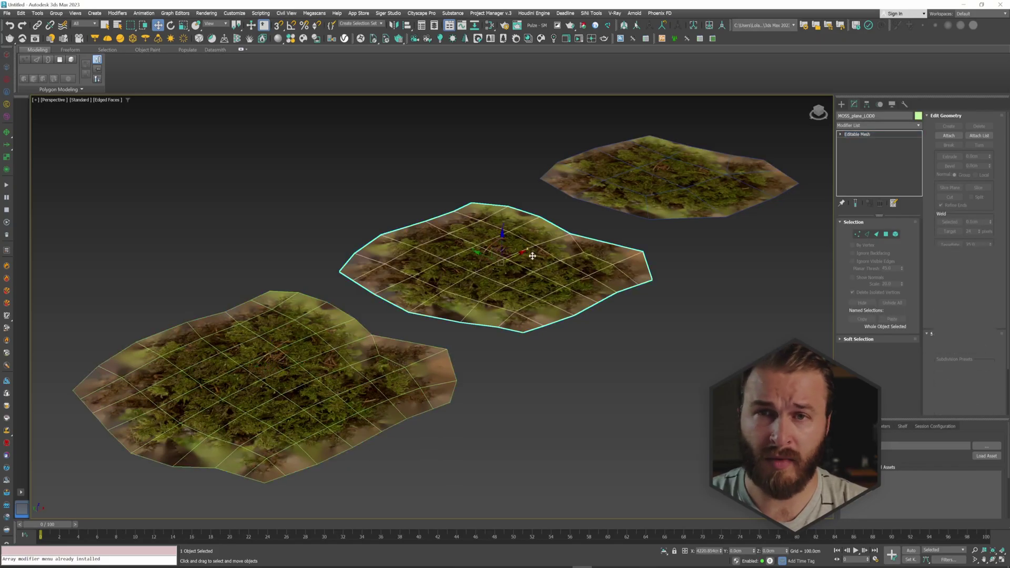
pyautogui.click(633, 171)
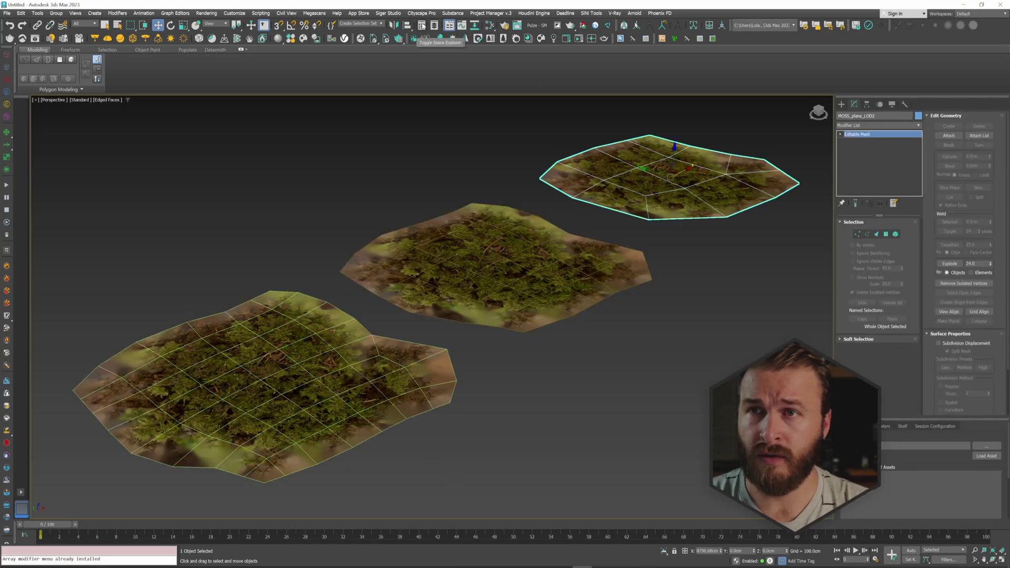
pyautogui.click(422, 25)
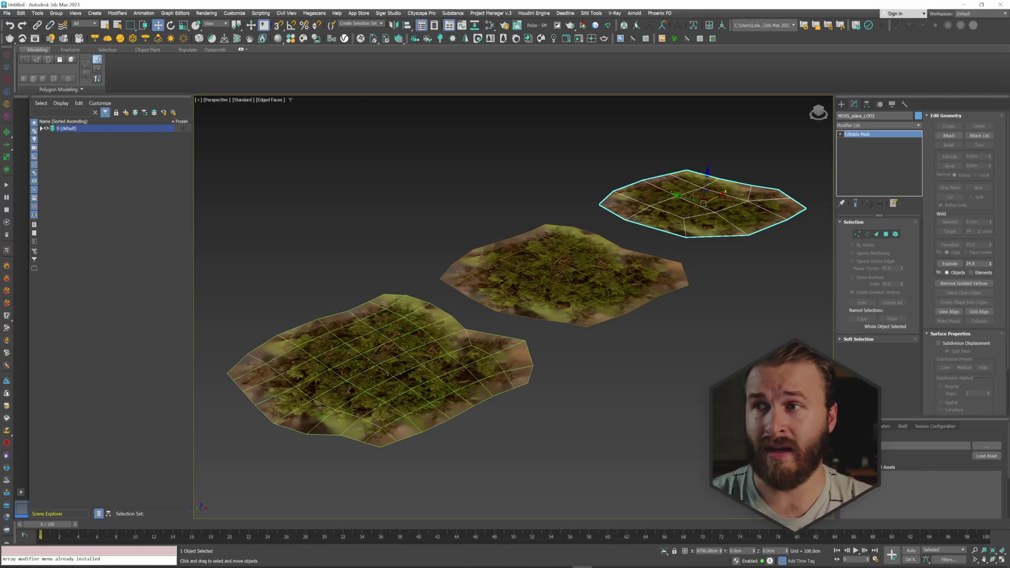
pyautogui.click(41, 129)
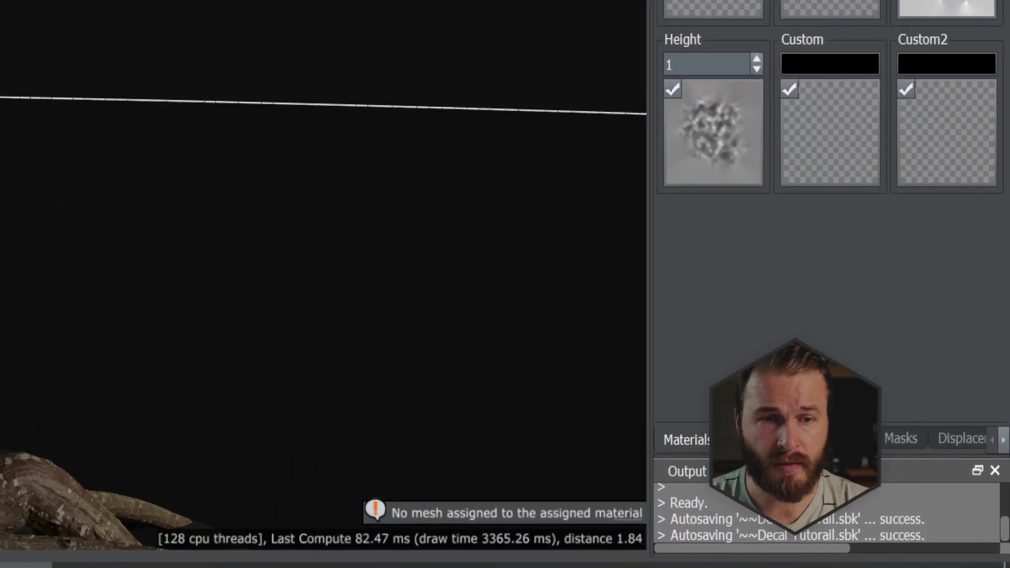
# - Add a new entry to the meshes list and name it Moss Decal 2
pyautogui.click(849, 441)
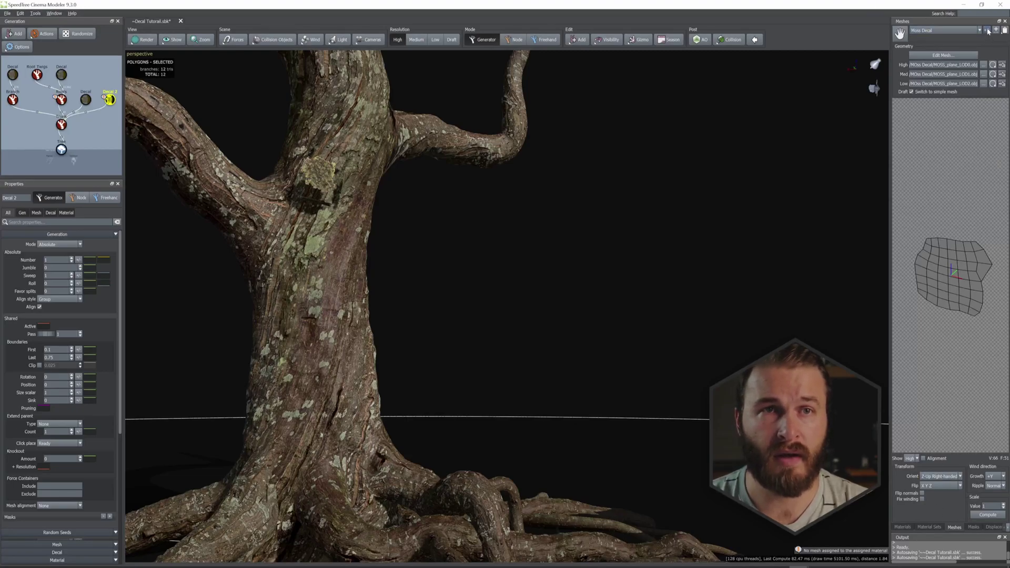
pyautogui.click(987, 31)
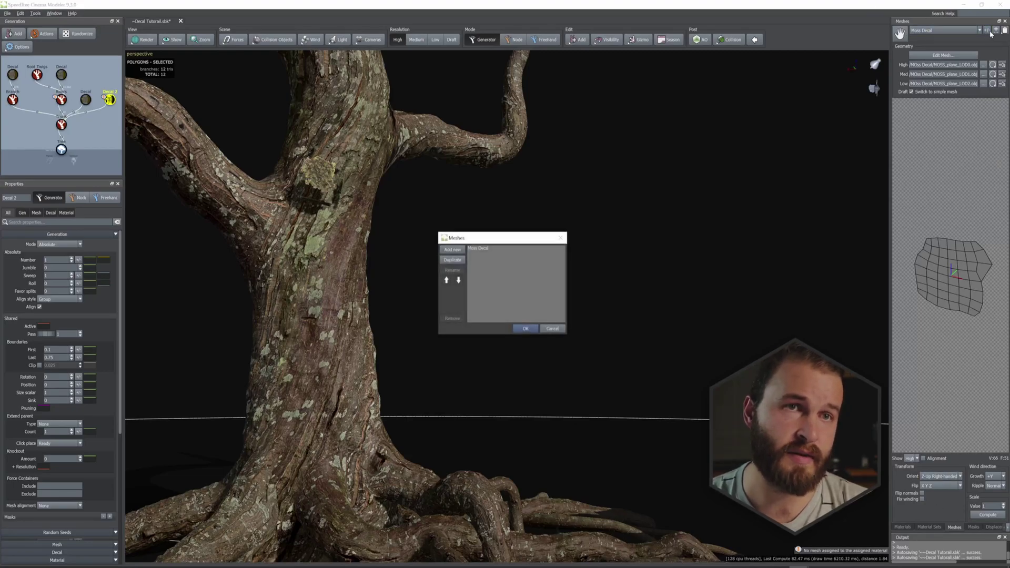
pyautogui.click(478, 255)
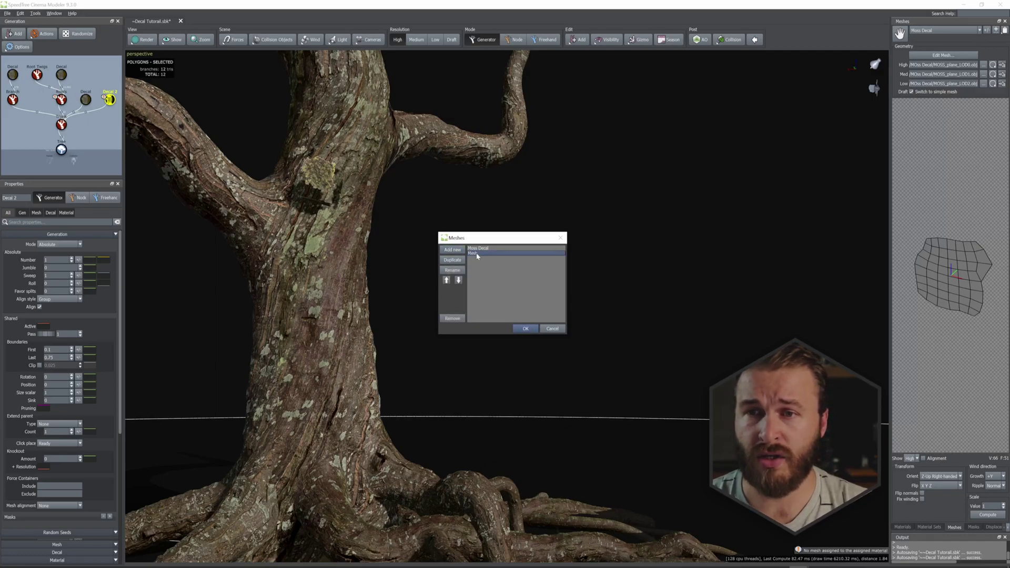
pyautogui.click(452, 270)
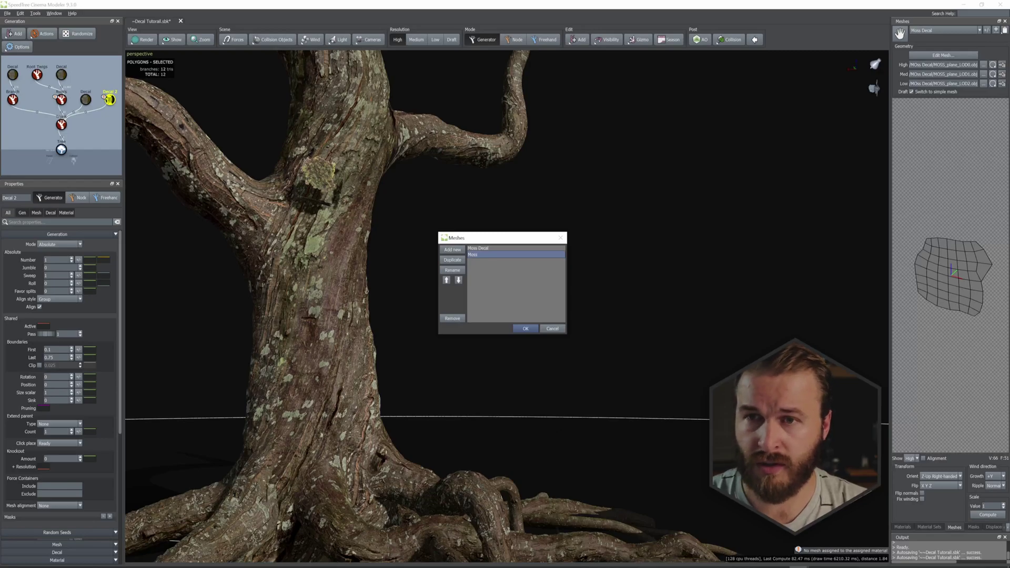
pyautogui.write('Moss Dec')
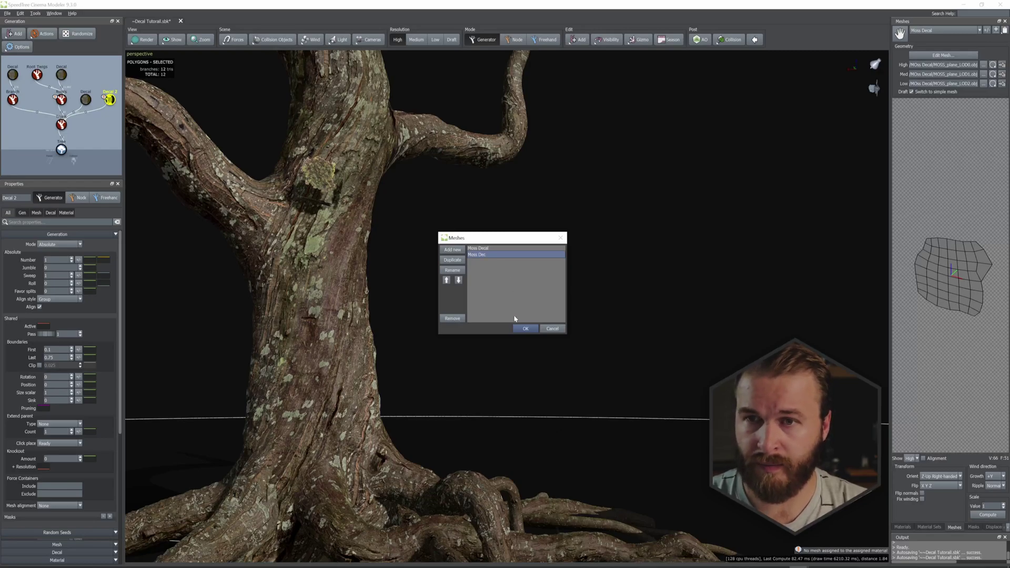
pyautogui.write('al 2')
pyautogui.click(525, 328)
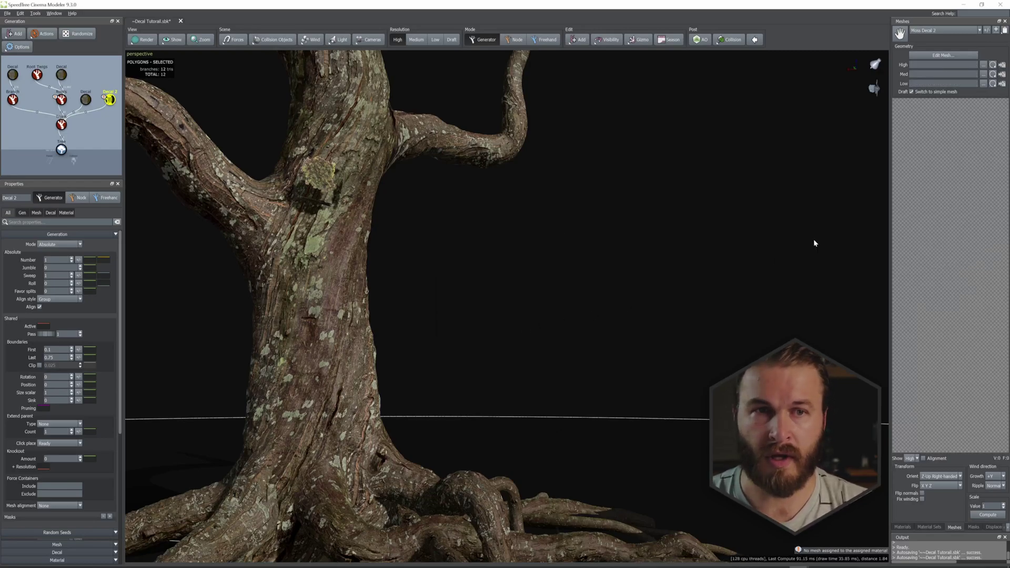
# - Load MOSS_plane_LOD0.obj as the high-resolution mesh of Moss Decal 2 and let the associated LOD meshes fill the other slots
pyautogui.click(984, 66)
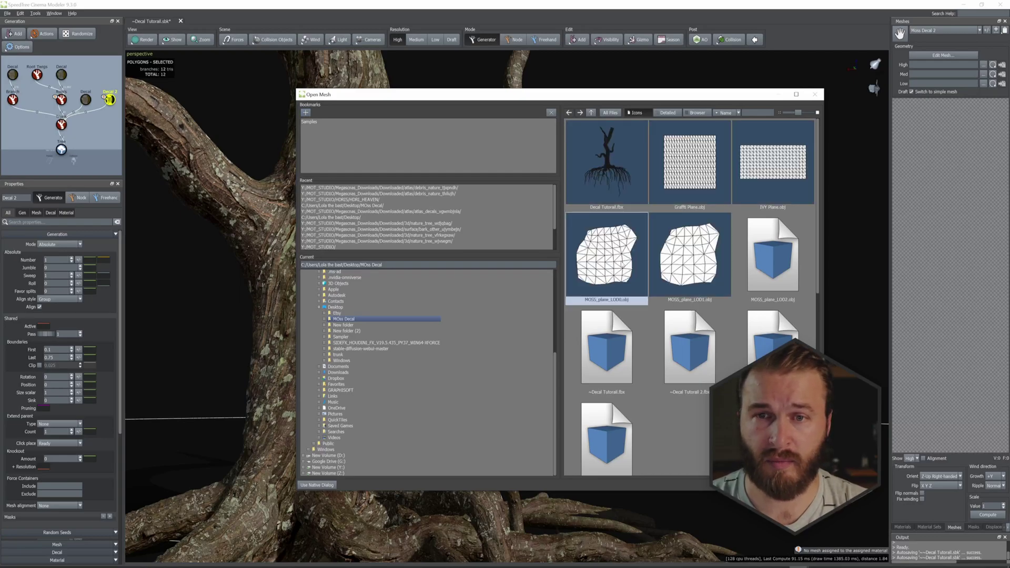
pyautogui.doubleClick(607, 255)
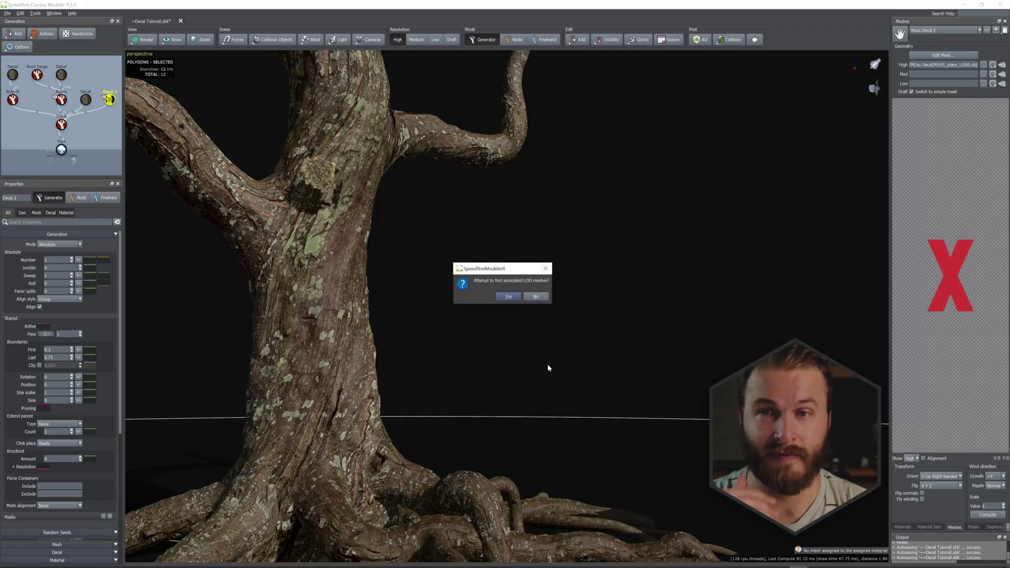
pyautogui.click(508, 296)
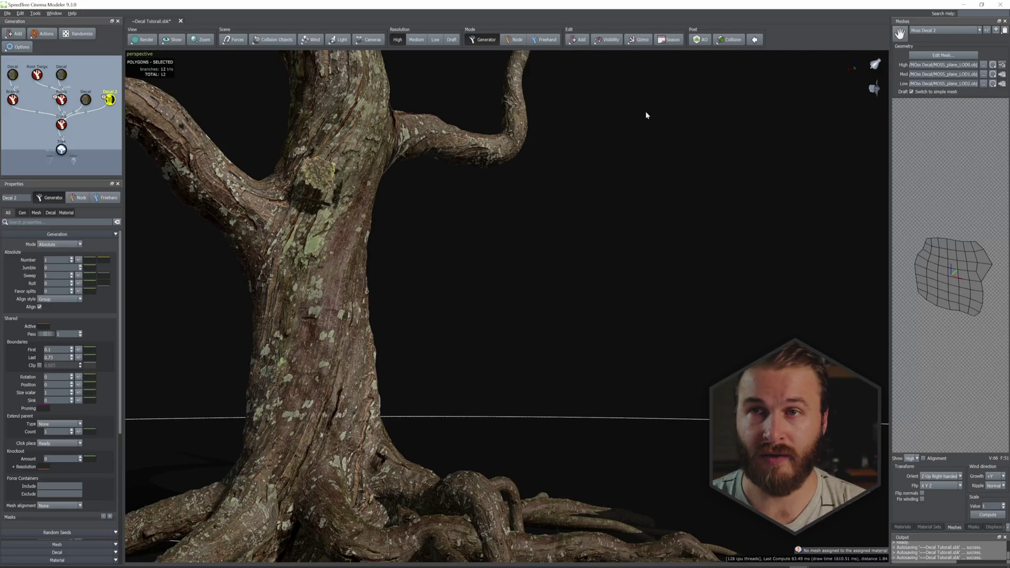
pyautogui.moveTo(566, 201); pyautogui.dragTo(571, 201, button='middle')
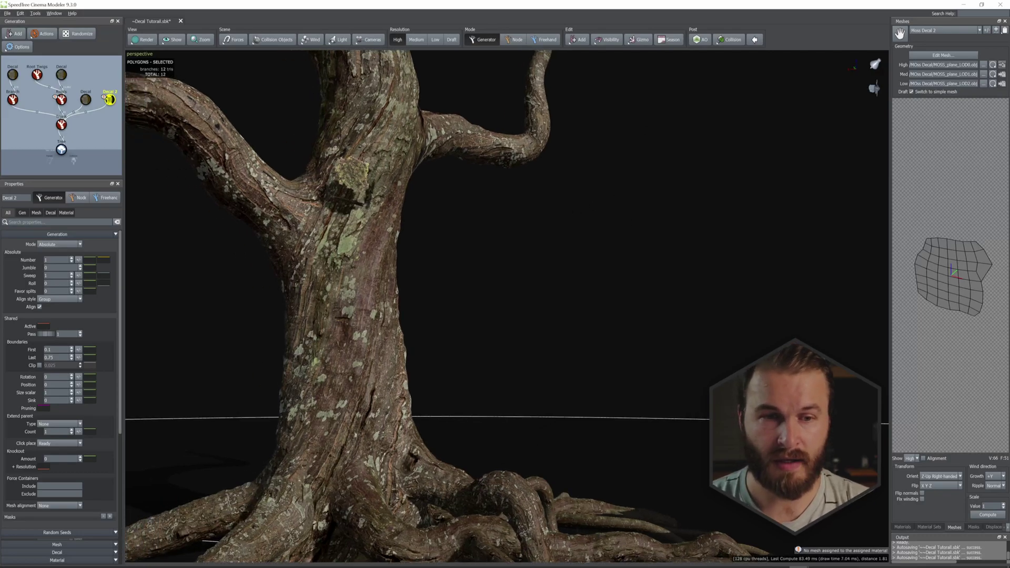
# - Assign the Moss Decal 2 mesh to the Moss material in place of no mesh
pyautogui.click(903, 527)
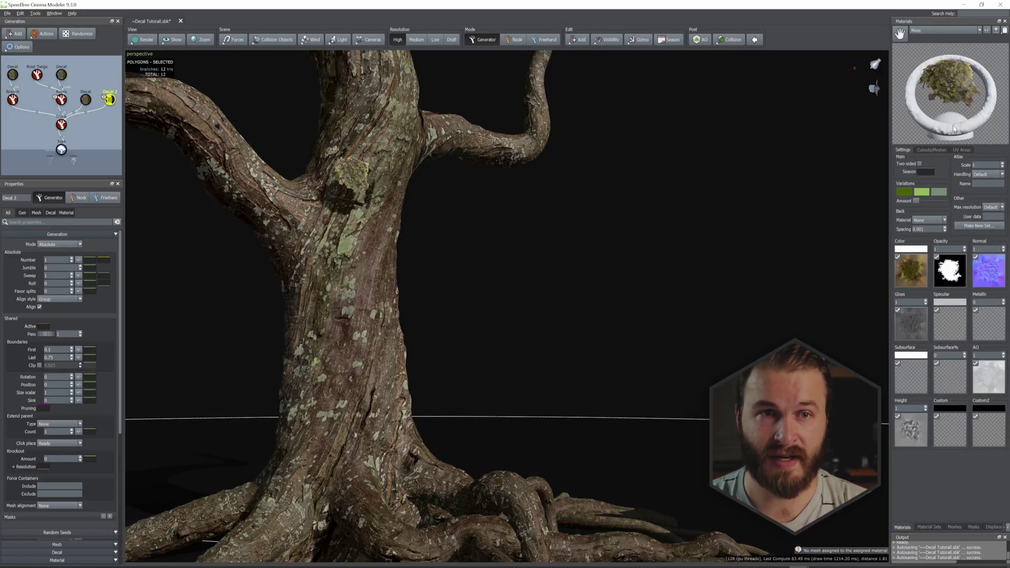
pyautogui.click(932, 150)
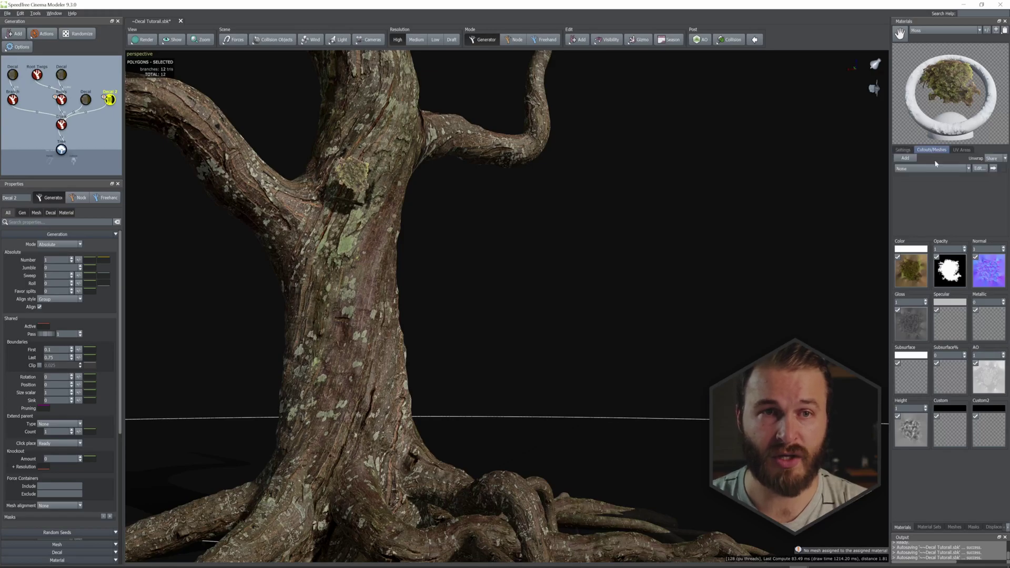
pyautogui.click(946, 168)
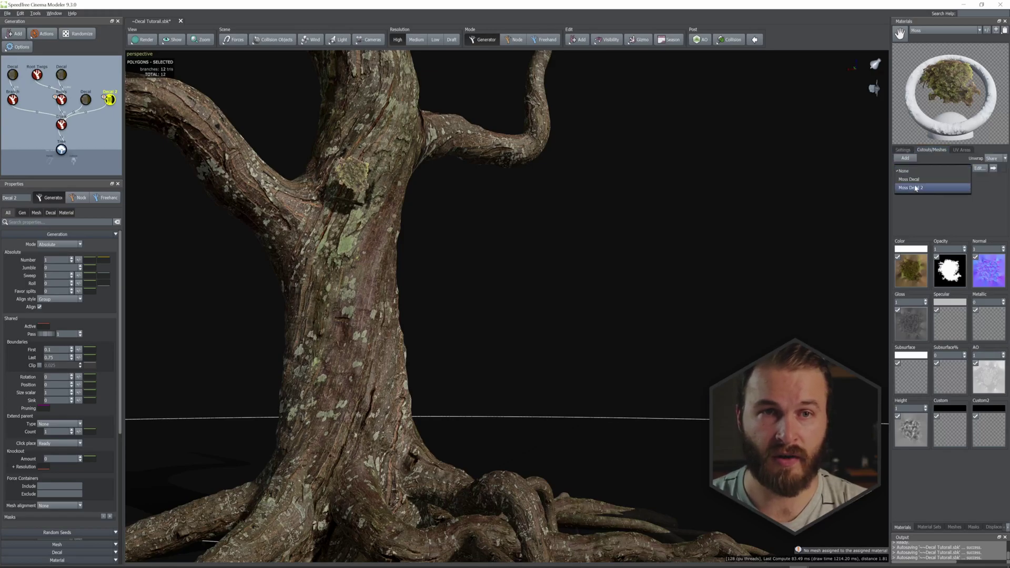
pyautogui.click(915, 188)
pyautogui.scroll(5, 427, 250)
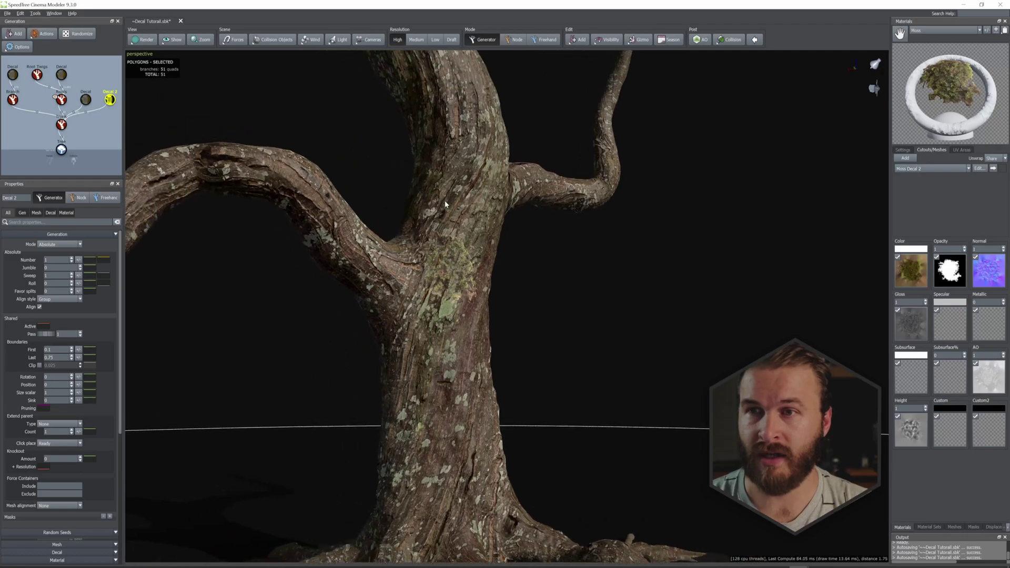
pyautogui.moveTo(427, 250); pyautogui.dragTo(480, 322, button='middle')
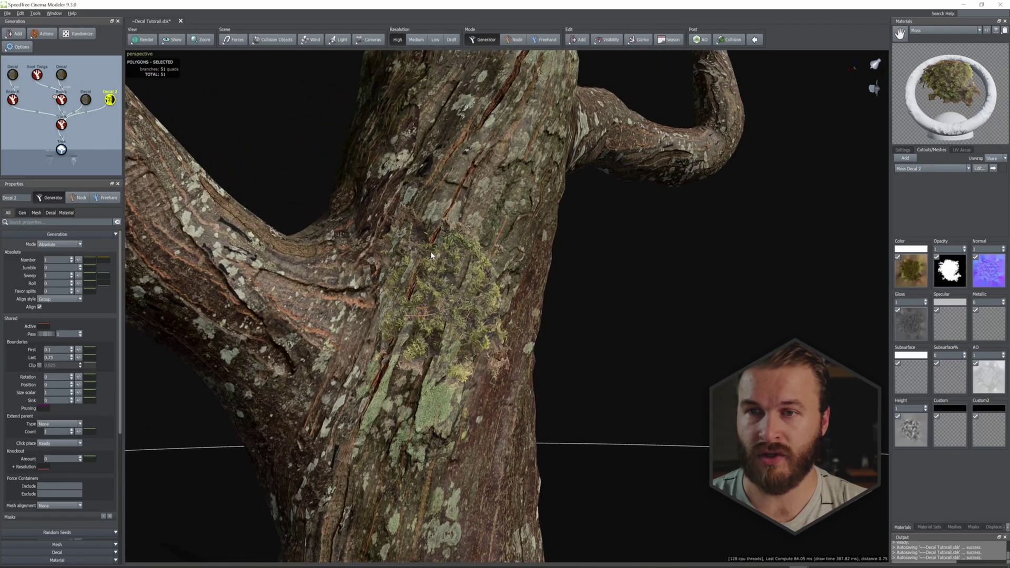
# - Slightly raise the brightness, contrast and saturation of the Moss material's color map
pyautogui.click(910, 270)
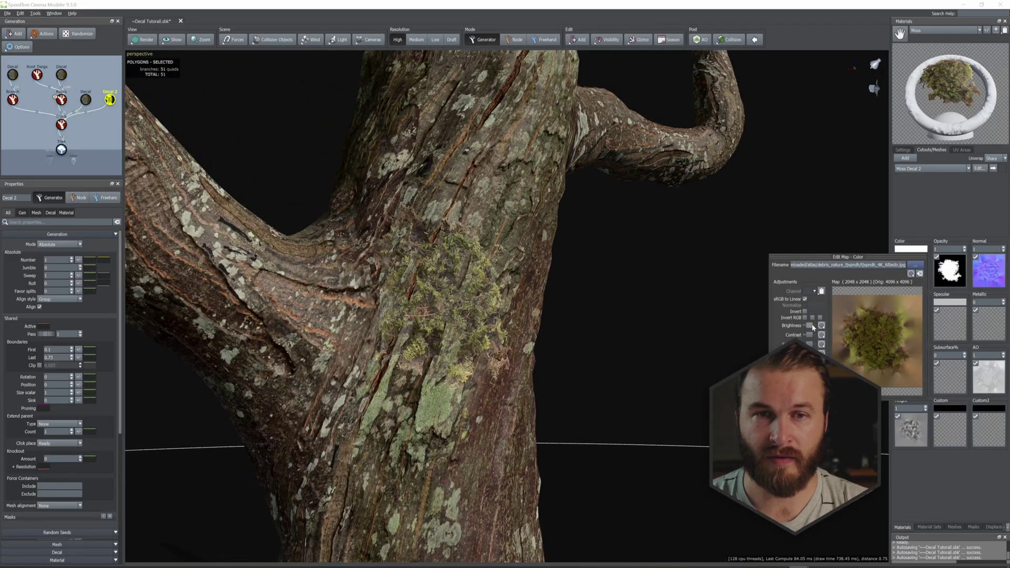
pyautogui.moveTo(810, 326); pyautogui.dragTo(810, 326)
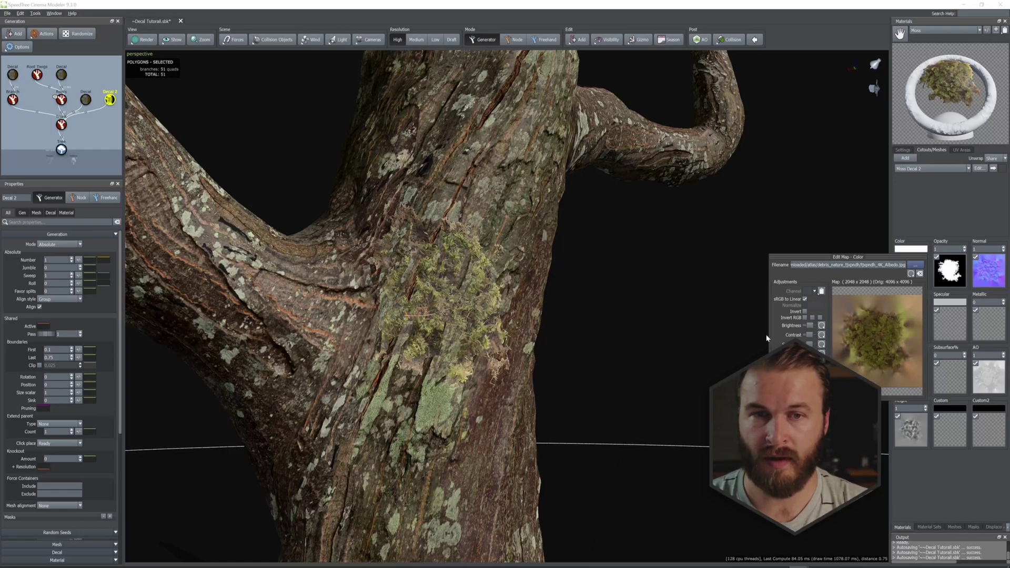
pyautogui.moveTo(767, 339); pyautogui.dragTo(629, 339)
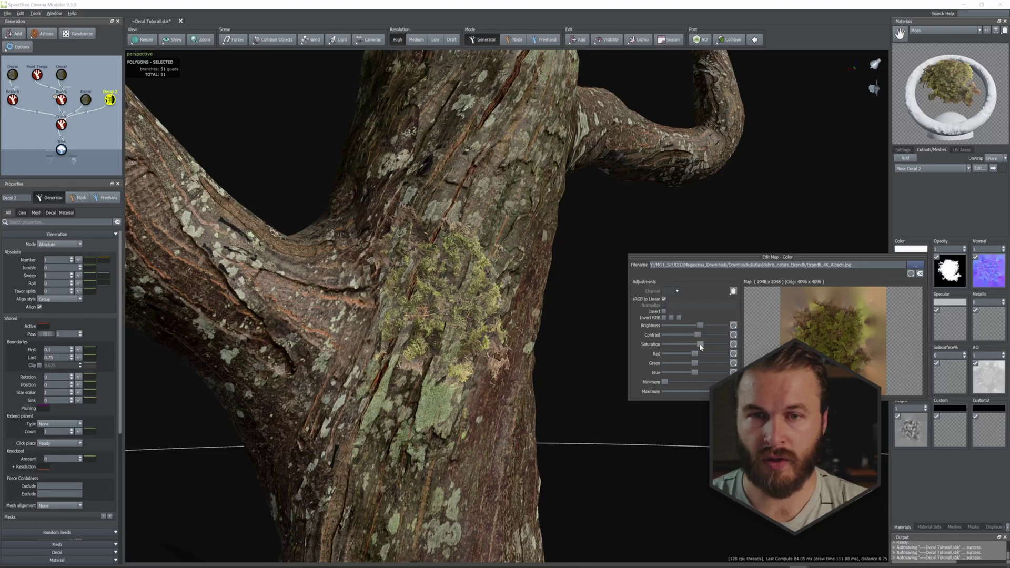
pyautogui.moveTo(698, 347); pyautogui.dragTo(709, 345)
pyautogui.click(783, 217)
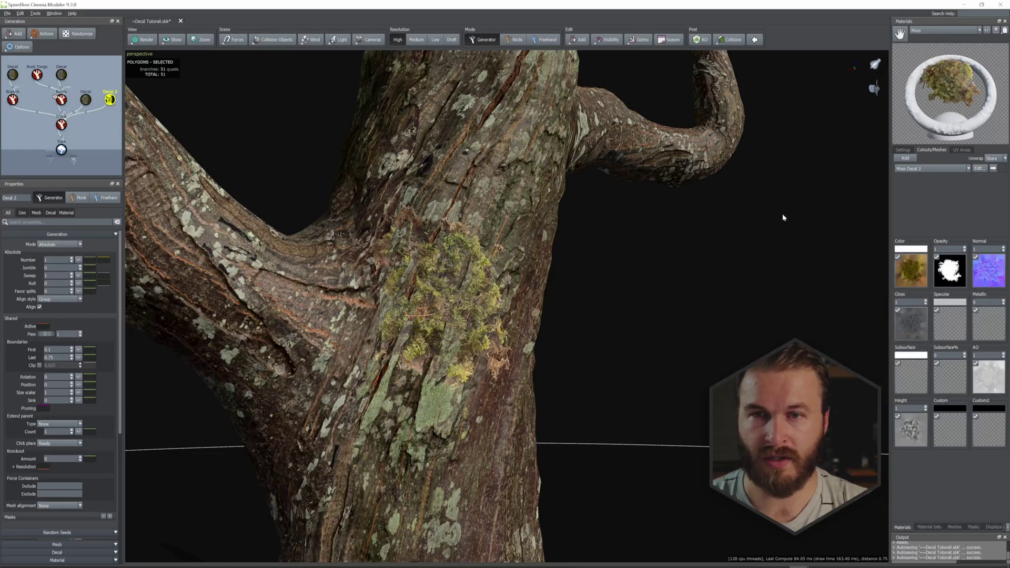
# - Select the Decal 2 generator and set its number of moss decals to 50
pyautogui.scroll(5, 508, 311)
pyautogui.scroll(-7, 508, 311)
pyautogui.moveTo(479, 321); pyautogui.dragTo(508, 300)
pyautogui.moveTo(508, 300); pyautogui.dragTo(518, 260, button='middle')
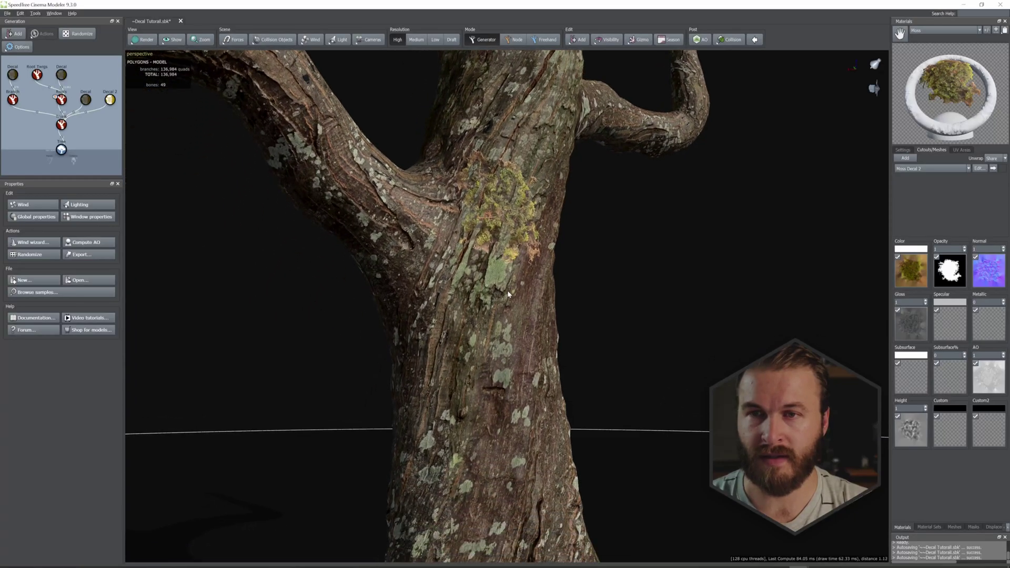
pyautogui.scroll(-4, 508, 297)
pyautogui.moveTo(548, 303); pyautogui.dragTo(516, 326, button='middle')
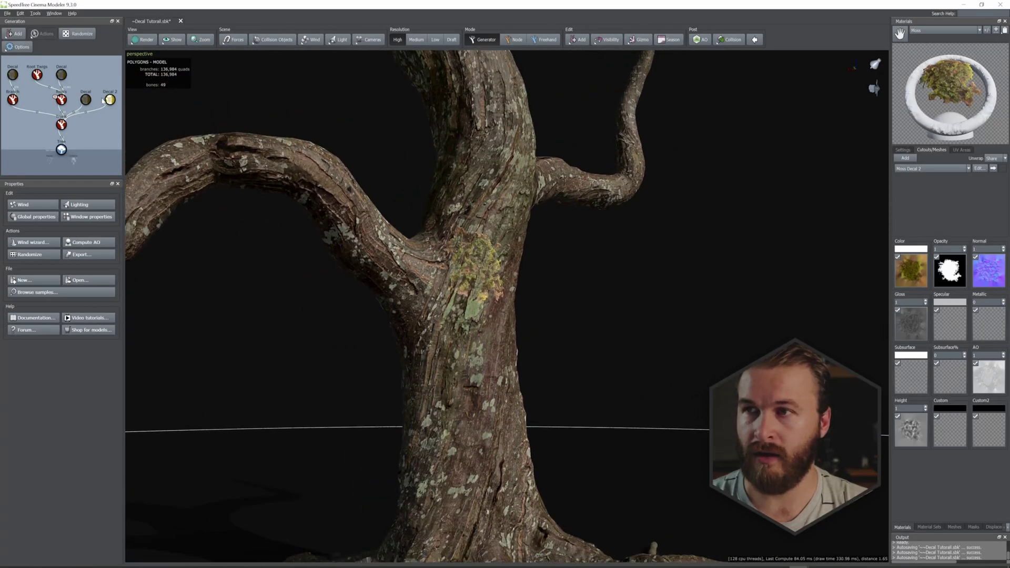
pyautogui.click(109, 99)
pyautogui.doubleClick(49, 260)
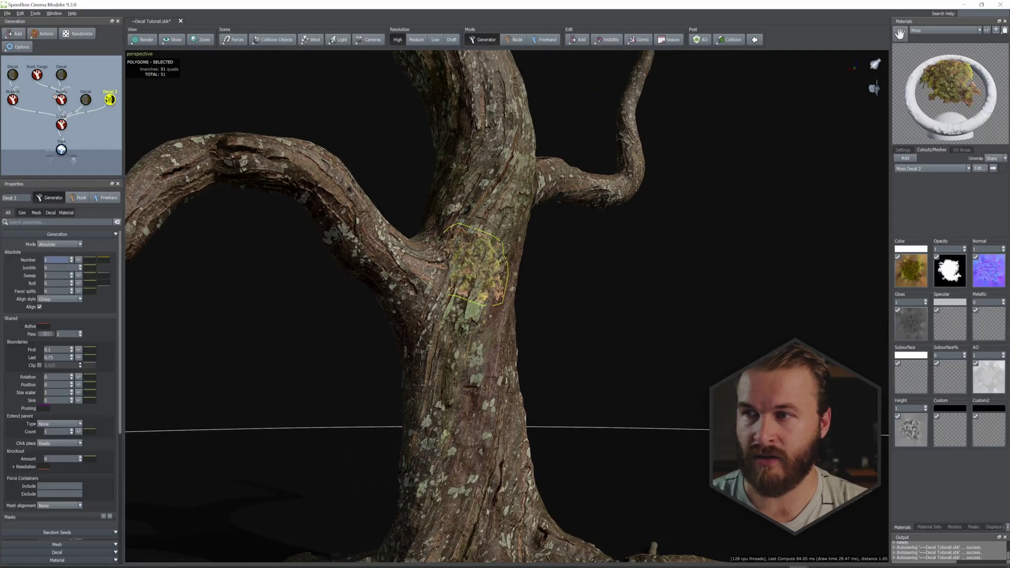
pyautogui.press('Return')
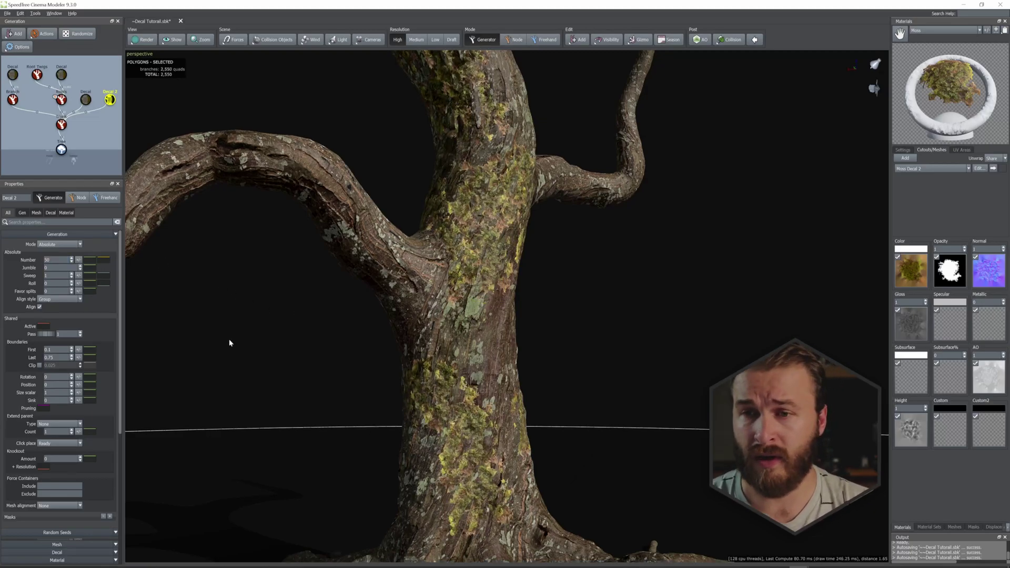
# - Set the moss decals' height amount to 0.01 and add variance to their scale as a percentage of the parent
pyautogui.click(36, 213)
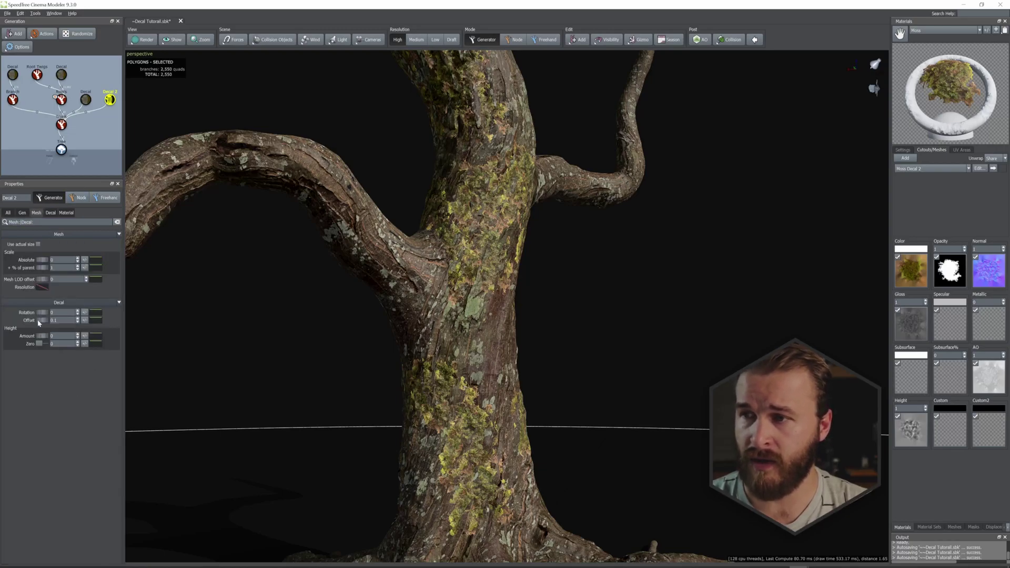
pyautogui.moveTo(46, 337); pyautogui.dragTo(37, 341)
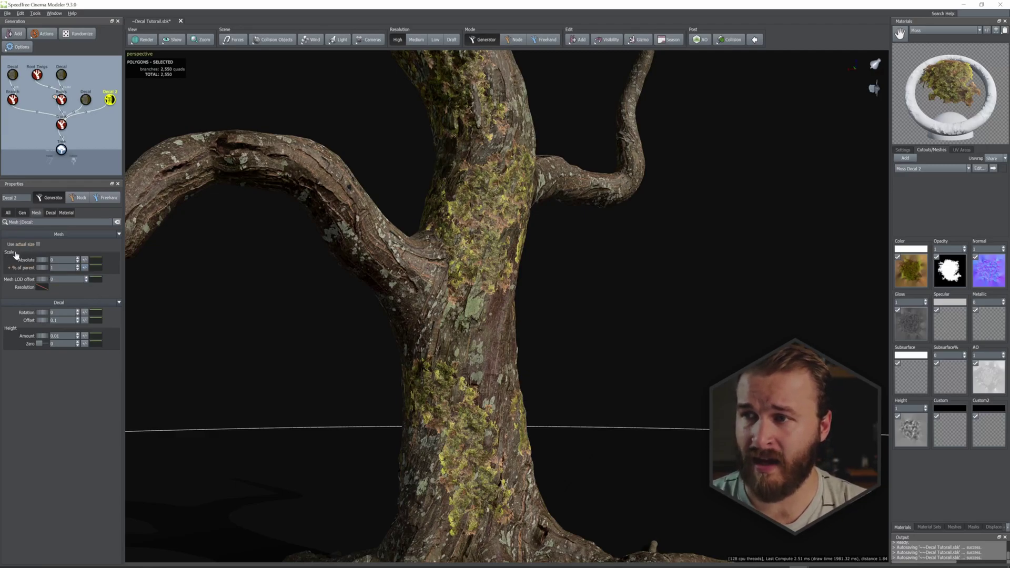
pyautogui.click(84, 268)
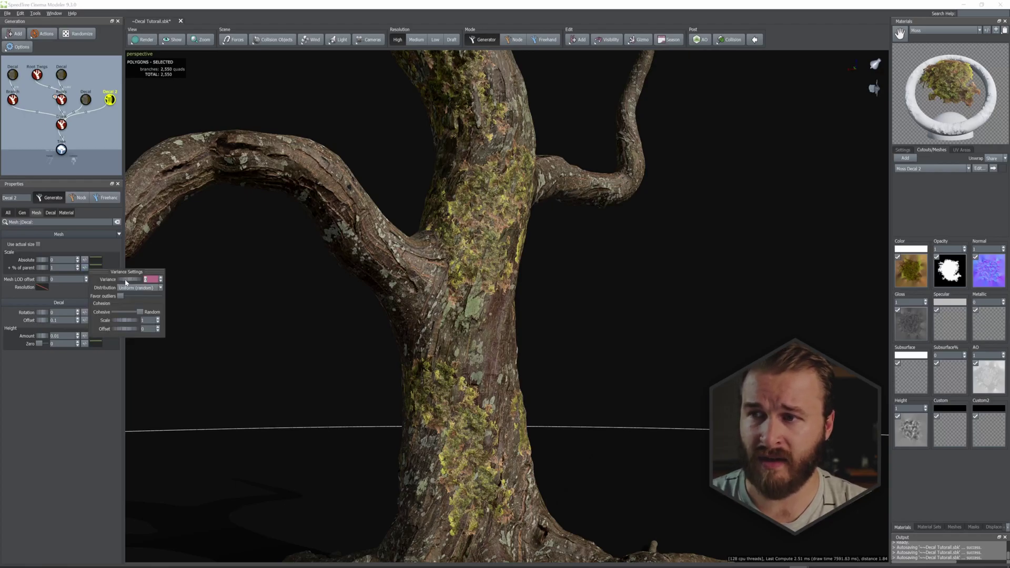
pyautogui.write('0.002')
pyautogui.press('Return')
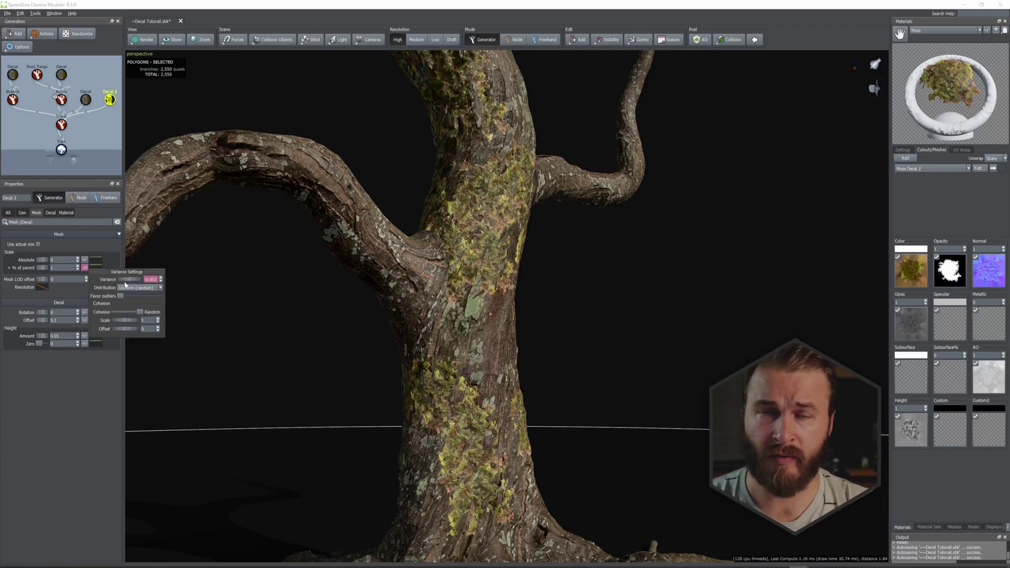
pyautogui.moveTo(125, 283); pyautogui.dragTo(172, 281)
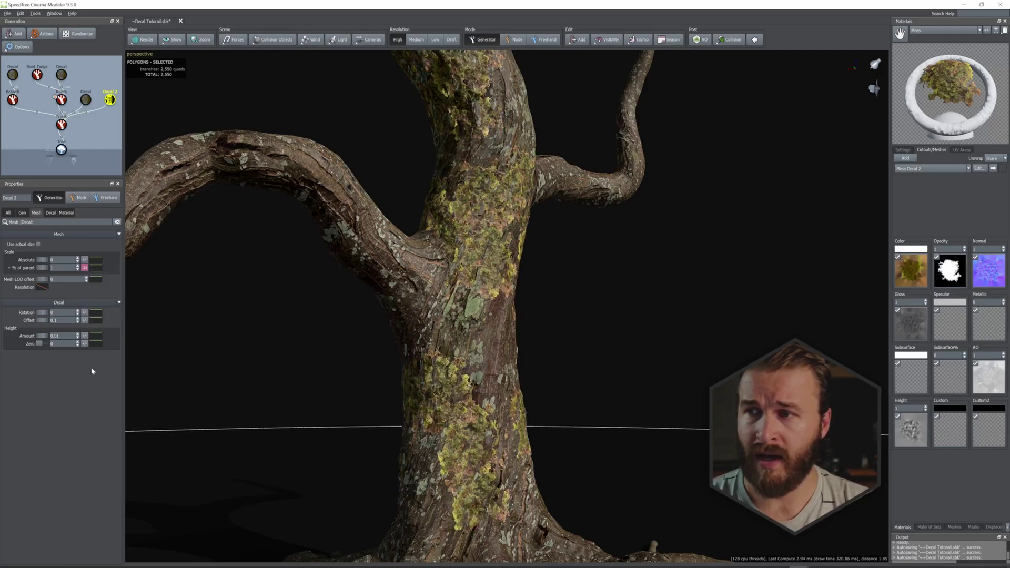
# - Set the moss decals' rotation to 0.44 with added variance and their offset to -0.31
pyautogui.click(61, 320)
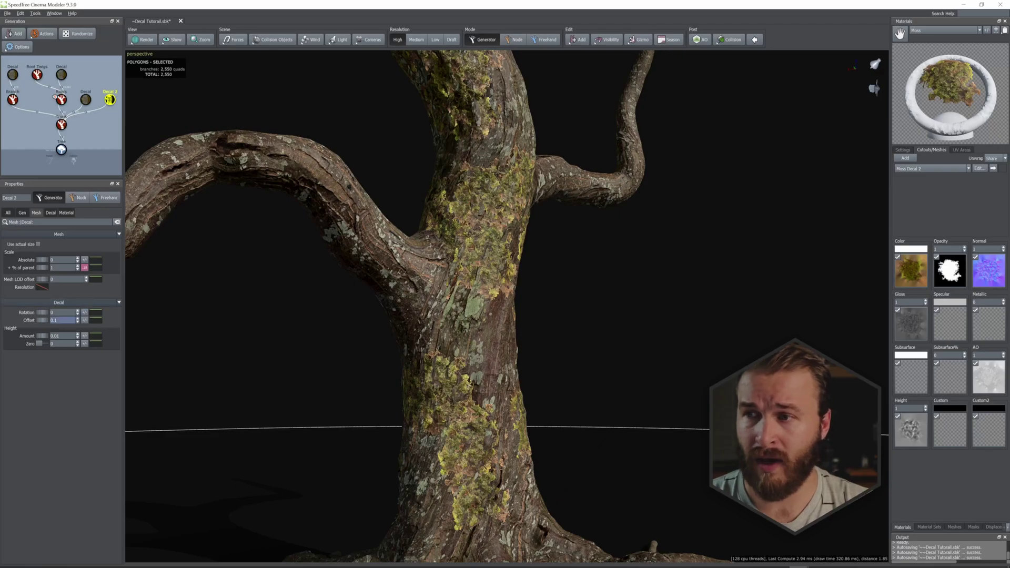
pyautogui.moveTo(42, 315); pyautogui.dragTo(54, 317)
pyautogui.click(85, 314)
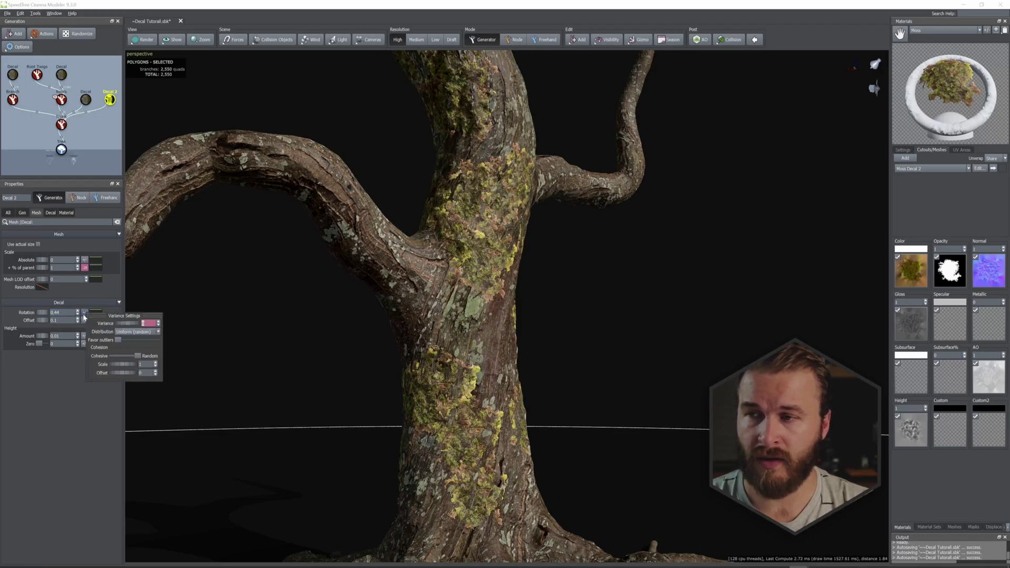
pyautogui.moveTo(127, 325); pyautogui.dragTo(158, 327)
pyautogui.click(45, 397)
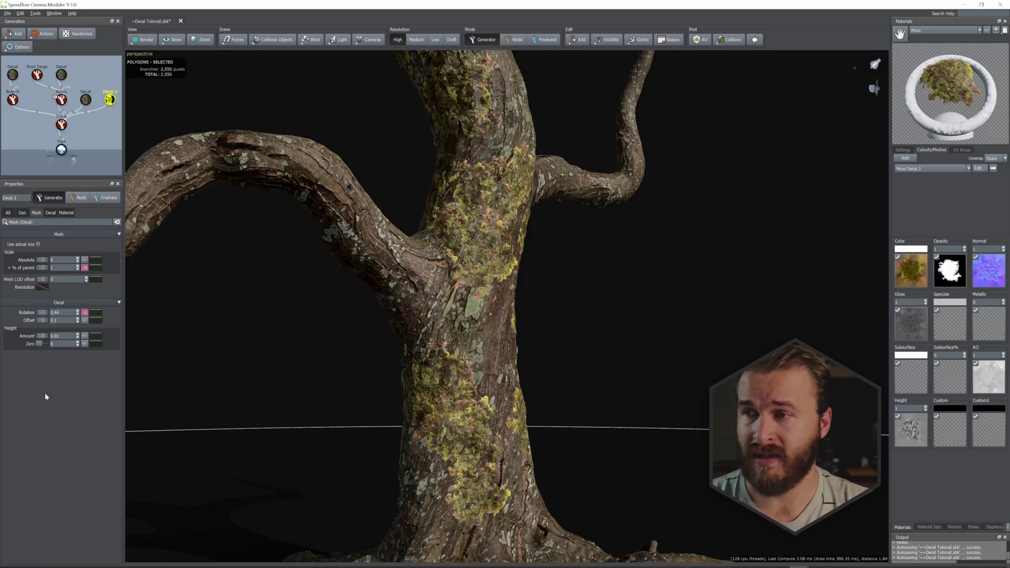
pyautogui.moveTo(39, 338); pyautogui.dragTo(32, 325)
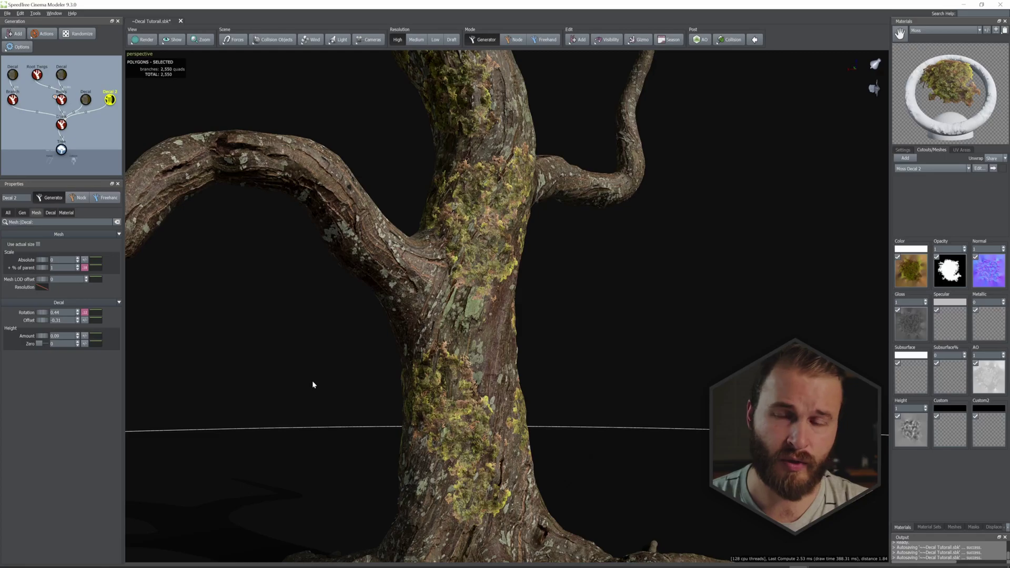
# - Increase the Decal 2 generation number to 161 and check the moss coverage along the trunk
pyautogui.click(110, 100)
pyautogui.click(22, 213)
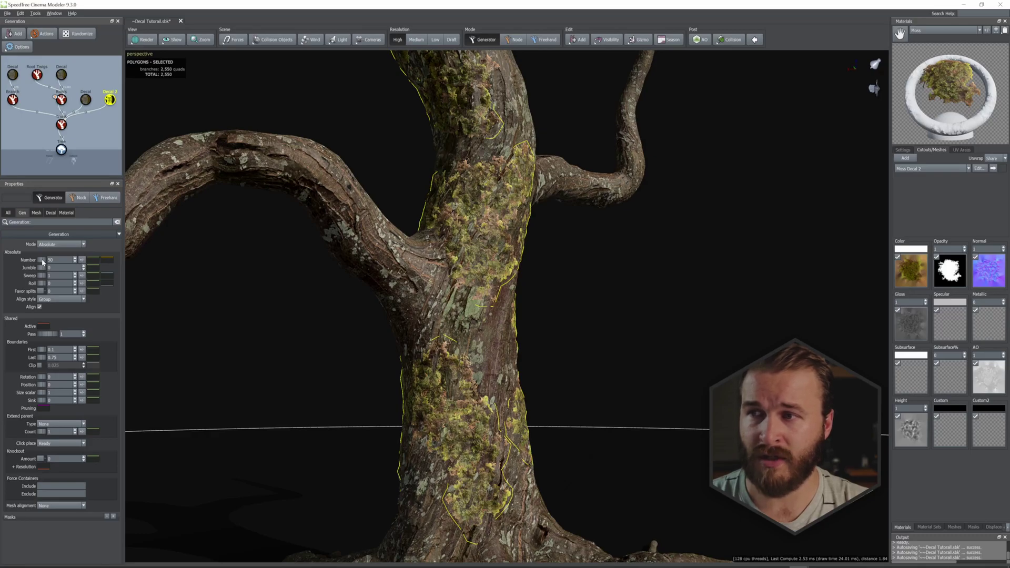
pyautogui.moveTo(43, 262); pyautogui.dragTo(605, 288)
pyautogui.moveTo(604, 288); pyautogui.dragTo(558, 309, button='middle')
pyautogui.scroll(1, 474, 358)
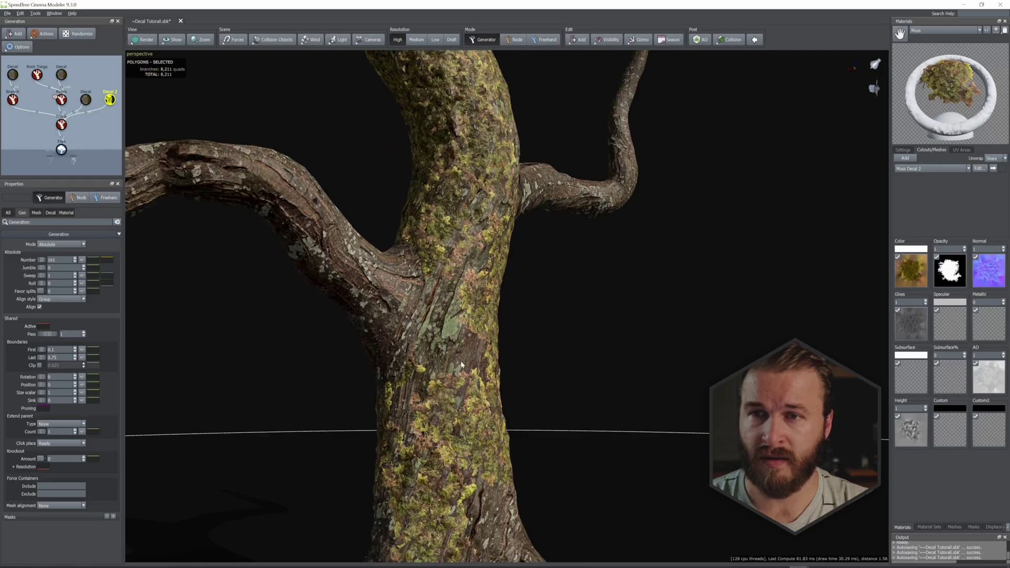
pyautogui.scroll(-5, 462, 363)
pyautogui.moveTo(470, 268); pyautogui.dragTo(460, 379, button='middle')
pyautogui.scroll(3, 461, 378)
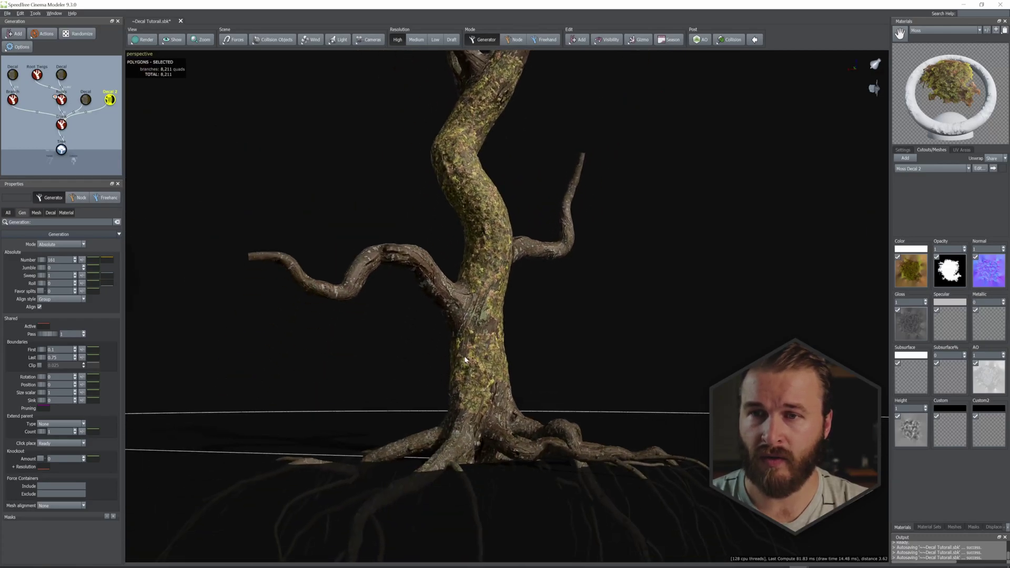
# - Reduce the Decal 2 generation number to 50 and set the moss decals' scale as a percentage of the parent to 0.83
pyautogui.click(59, 260)
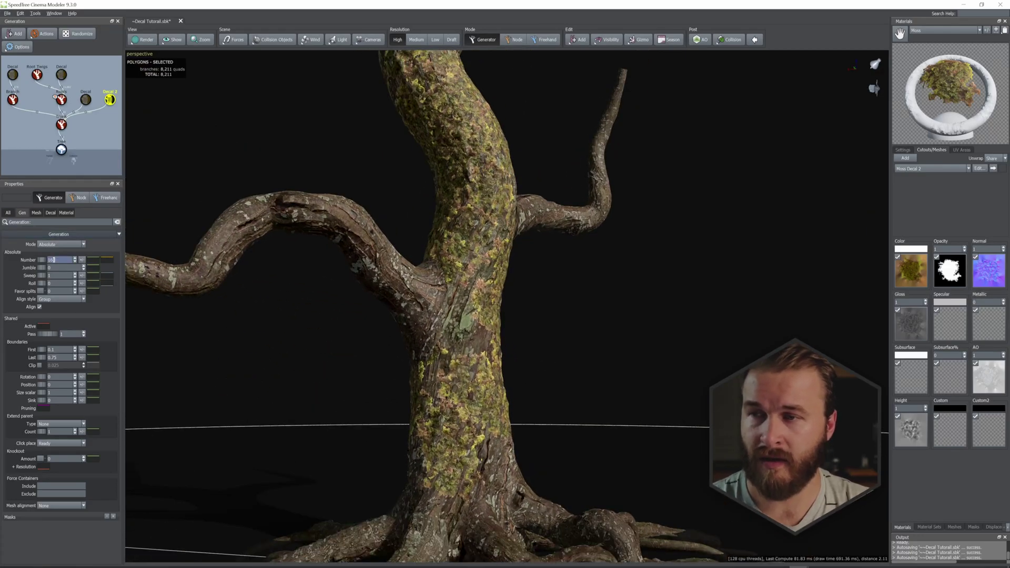
pyautogui.doubleClick(54, 260)
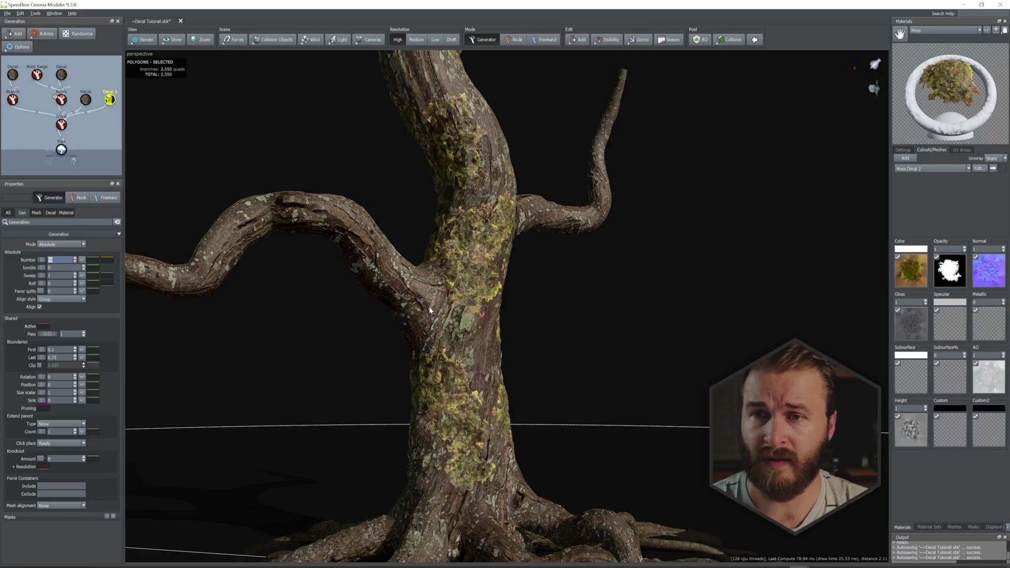
pyautogui.click(50, 213)
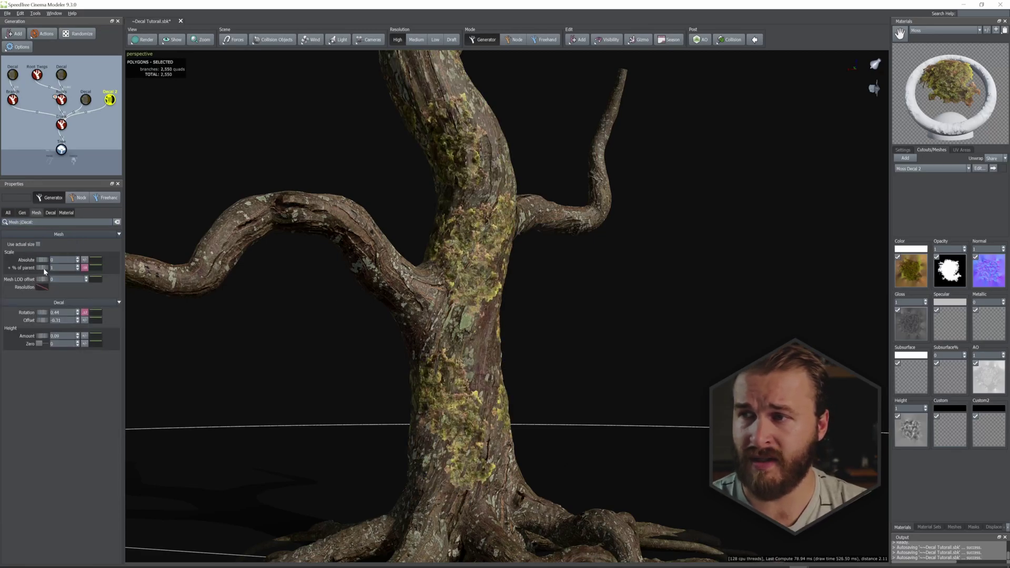
pyautogui.moveTo(43, 267); pyautogui.dragTo(40, 269)
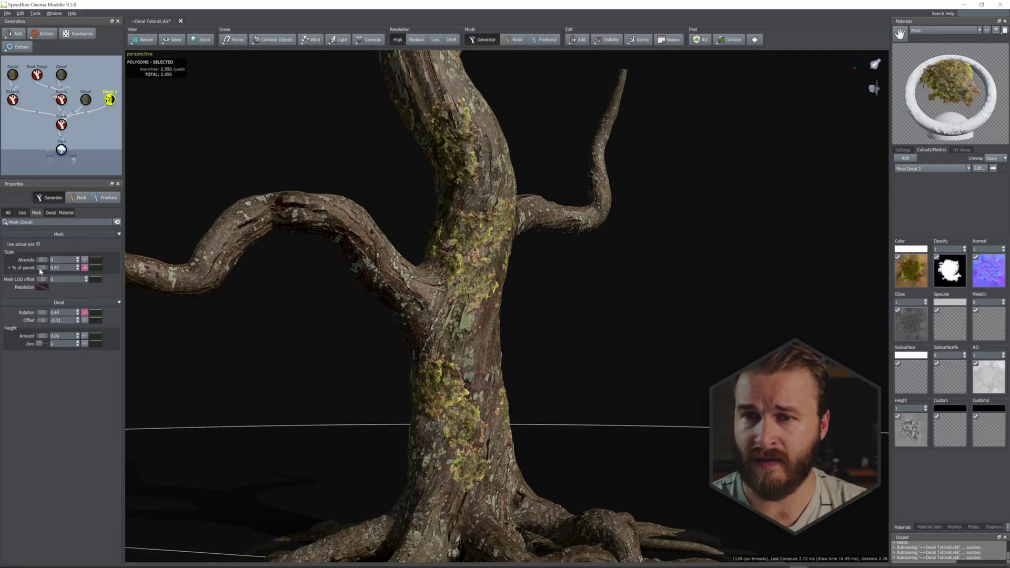
pyautogui.moveTo(305, 253); pyautogui.dragTo(305, 263, button='middle')
pyautogui.moveTo(306, 265); pyautogui.dragTo(390, 286)
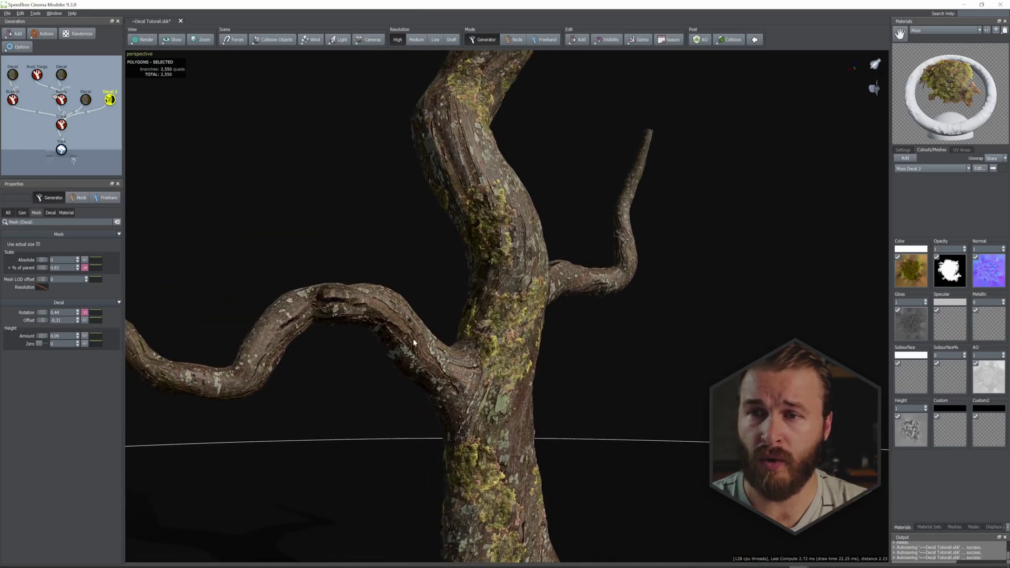
pyautogui.moveTo(414, 343); pyautogui.dragTo(380, 338)
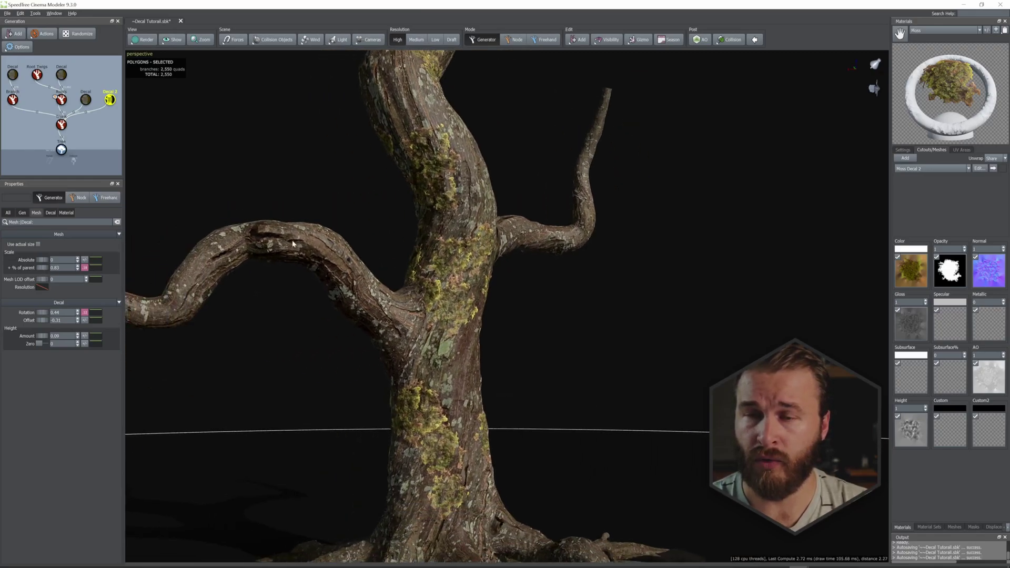
pyautogui.moveTo(293, 244); pyautogui.dragTo(277, 232)
# - Turn the hidden Decal generators on the roots and branches back on and check the moss coverage across the tree
pyautogui.click(61, 77)
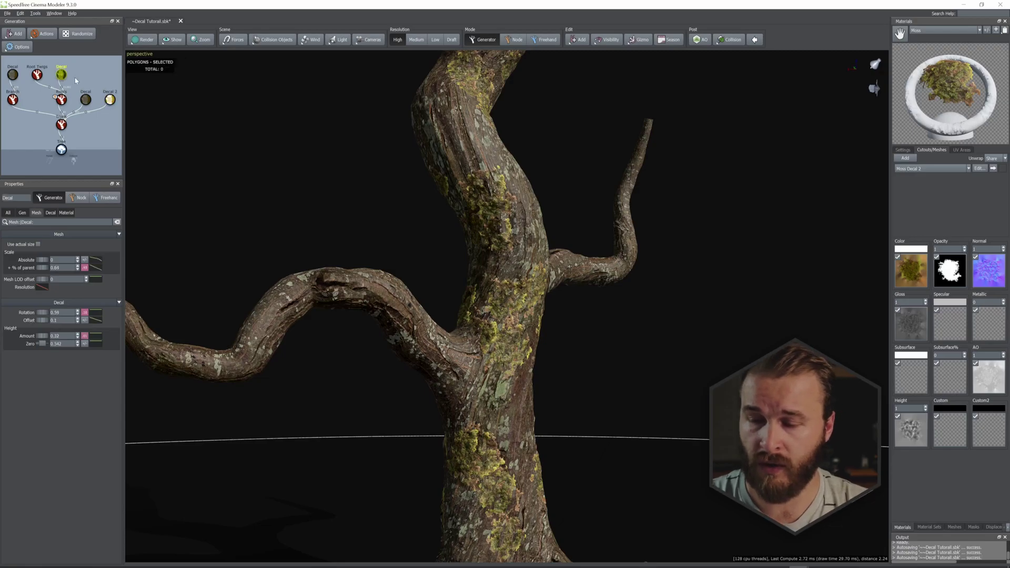
pyautogui.click(12, 75)
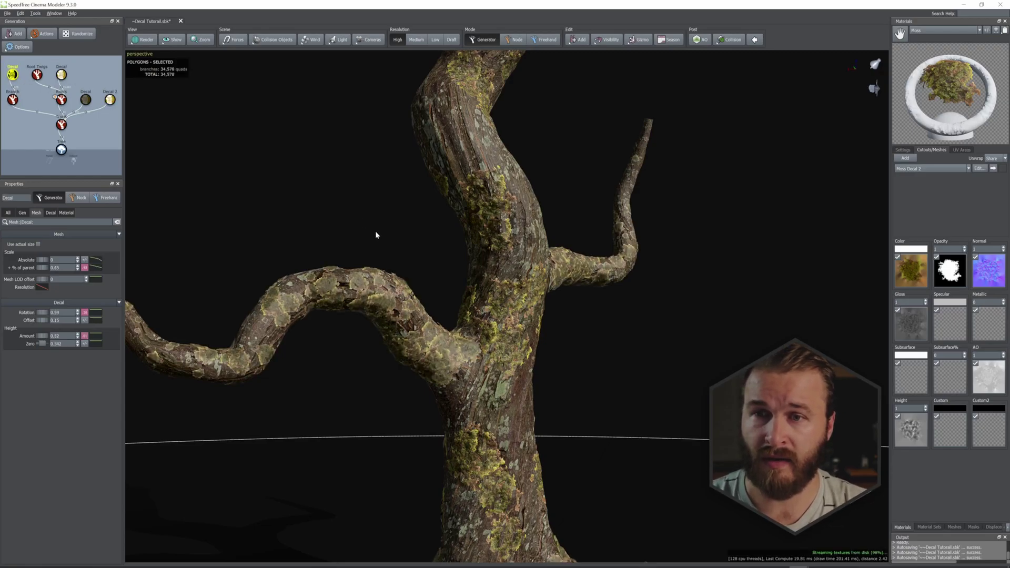
pyautogui.moveTo(375, 231); pyautogui.dragTo(384, 252)
pyautogui.scroll(-3, 555, 290)
pyautogui.moveTo(556, 289); pyautogui.dragTo(471, 320, button='middle')
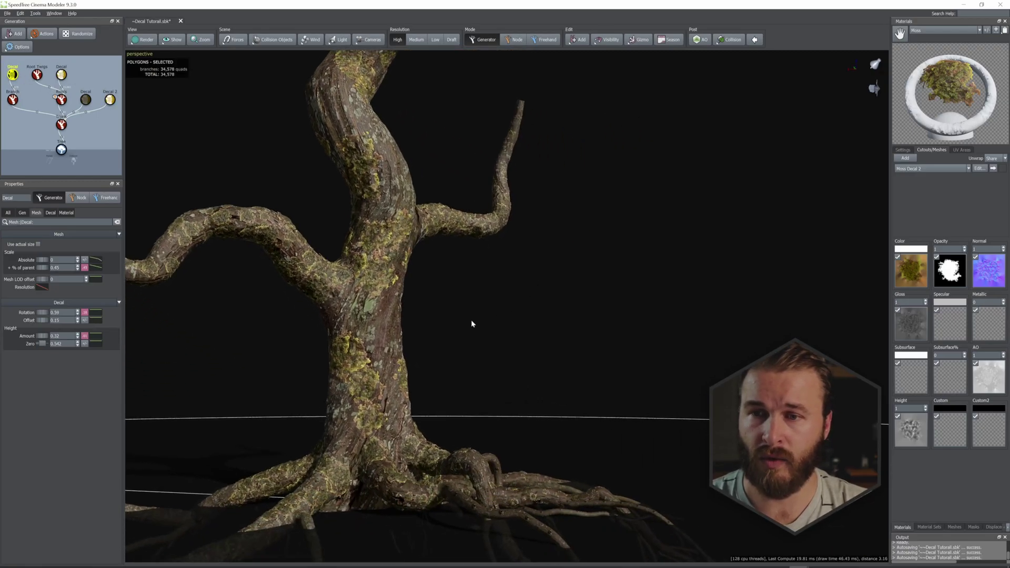
pyautogui.scroll(3, 436, 351)
pyautogui.moveTo(435, 354); pyautogui.dragTo(397, 459)
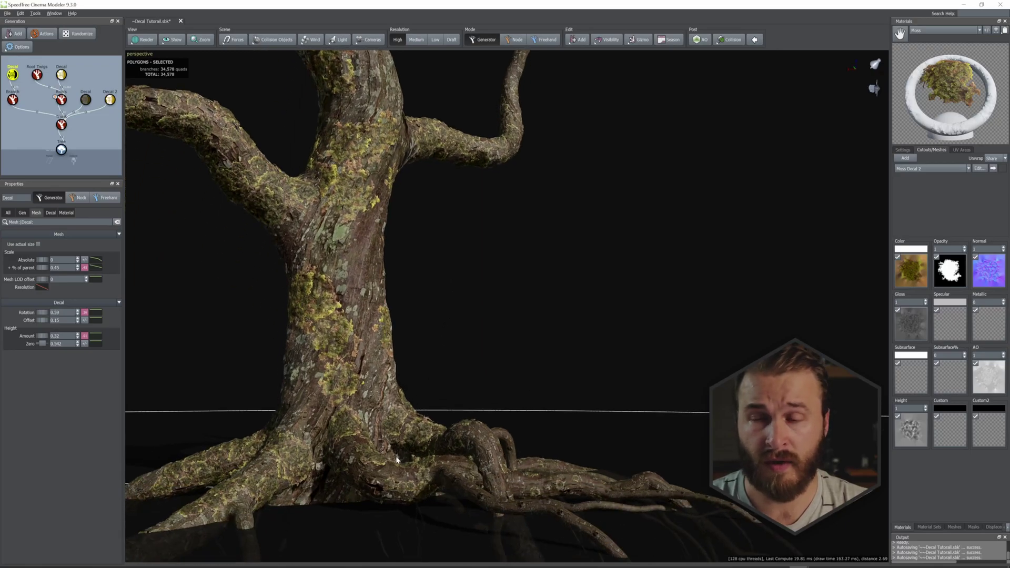